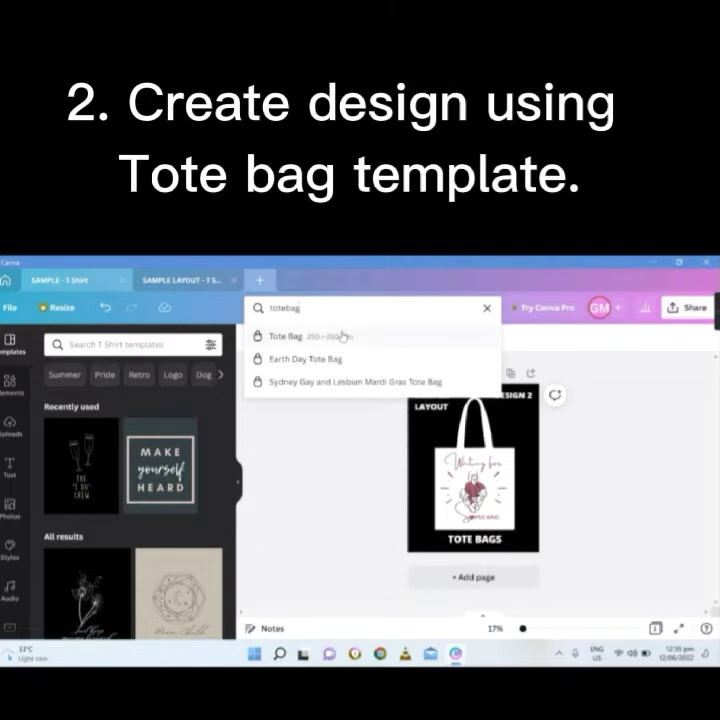
# Create a new Tote Bag design (250 × 250 mm) and search the elements for "girl sitting"
pyautogui.click(343, 336)
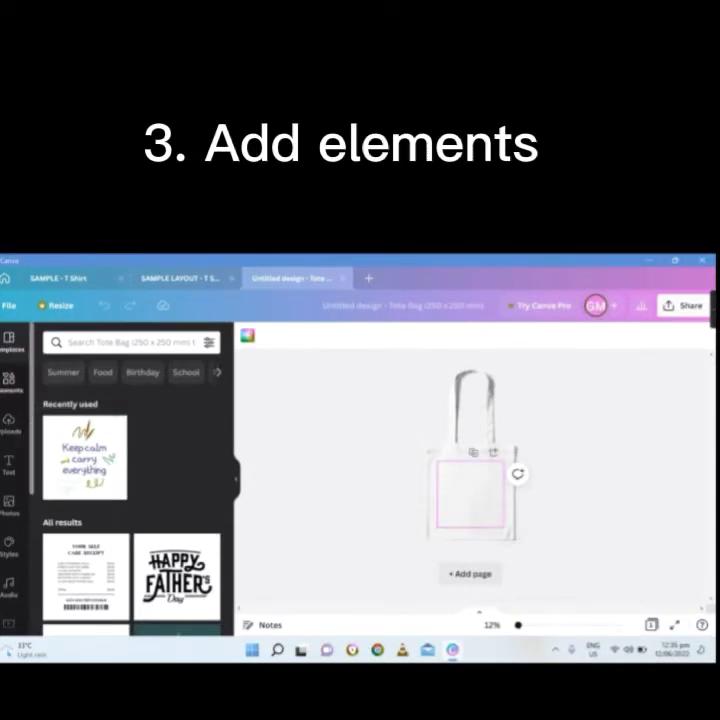
pyautogui.click(9, 382)
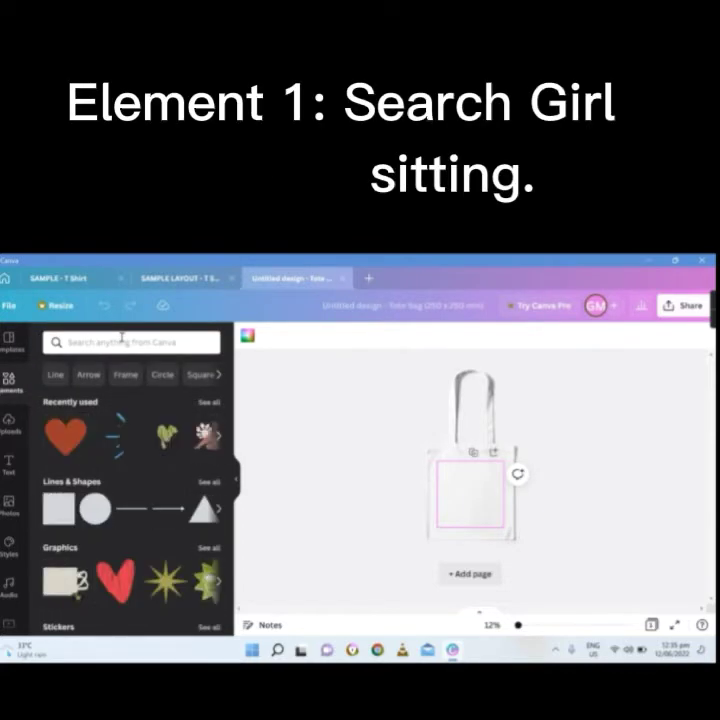
pyautogui.click(122, 338)
pyautogui.write('gi')
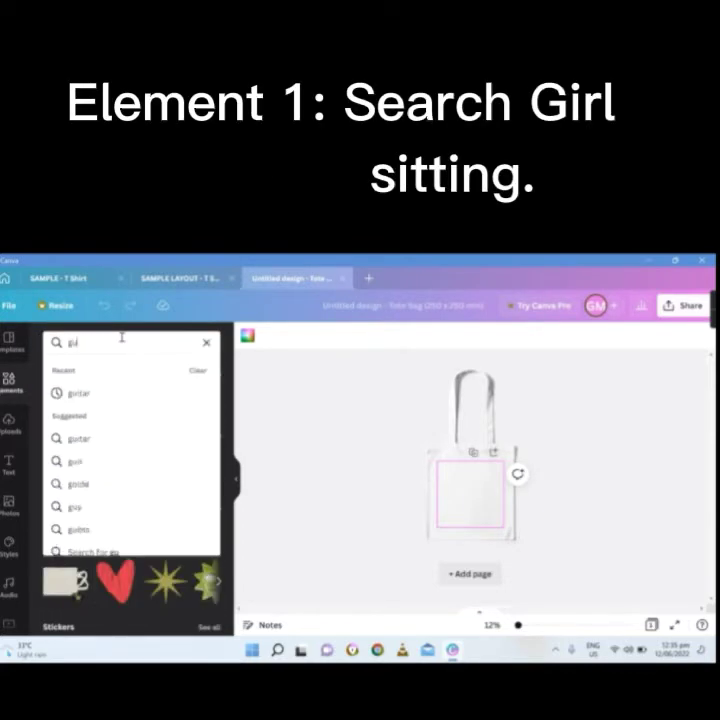
pyautogui.write('rl sitting')
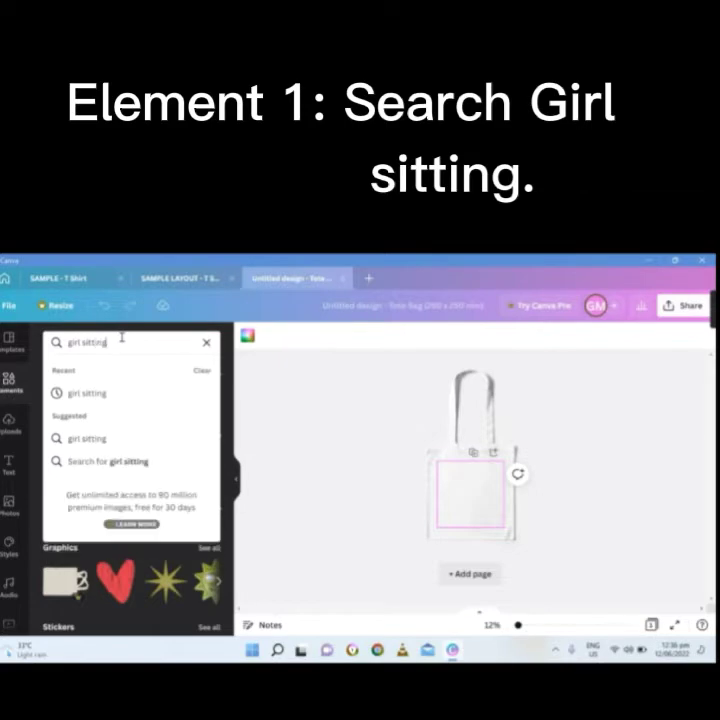
pyautogui.press('Return')
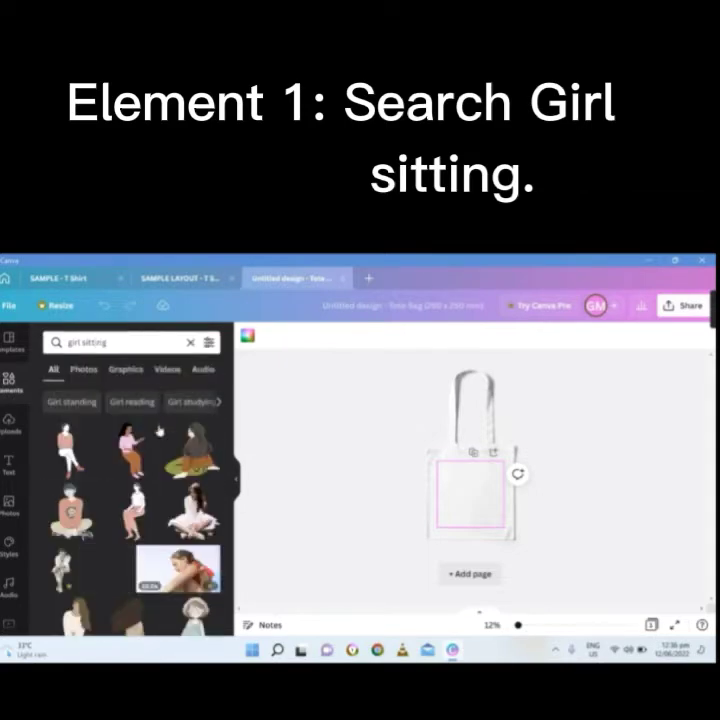
# Find the free "Girl Sitting Leaning with Elbow on Knee" graphic among the results and add it to the tote bag
pyautogui.scroll(-10, 153, 476)
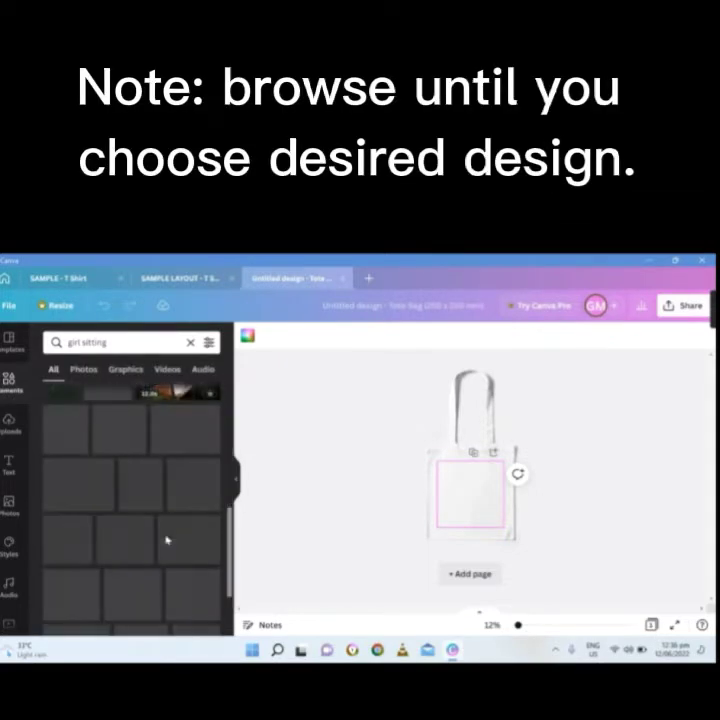
pyautogui.scroll(-8, 133, 480)
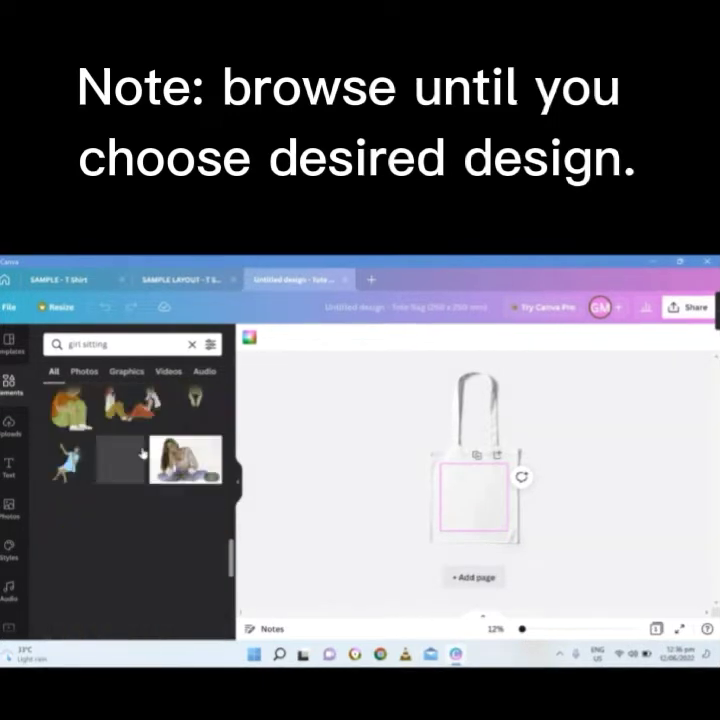
pyautogui.scroll(-8, 143, 453)
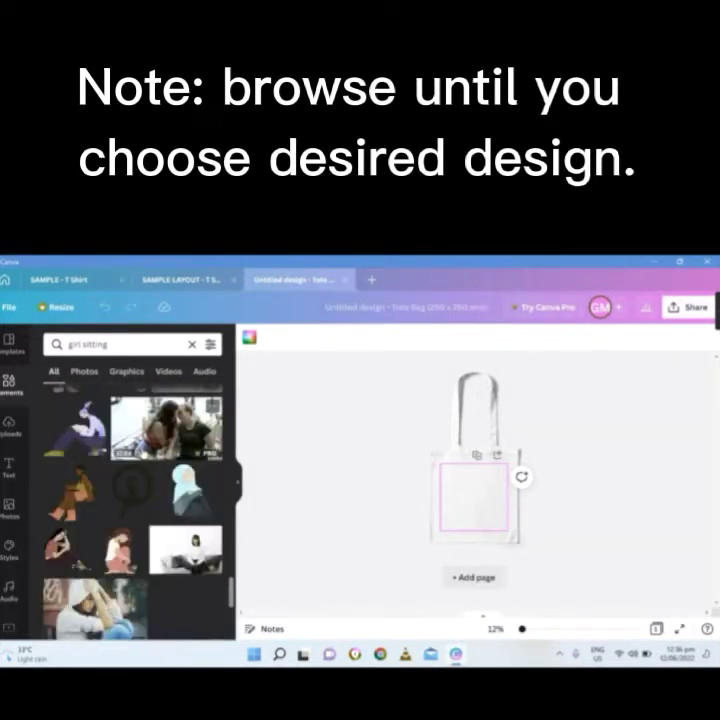
pyautogui.scroll(-8, 143, 450)
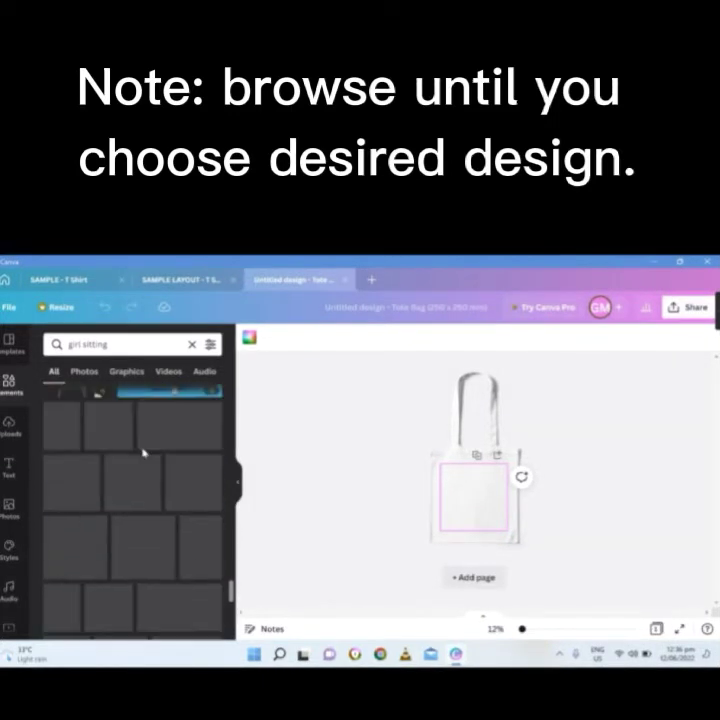
pyautogui.scroll(-8, 143, 455)
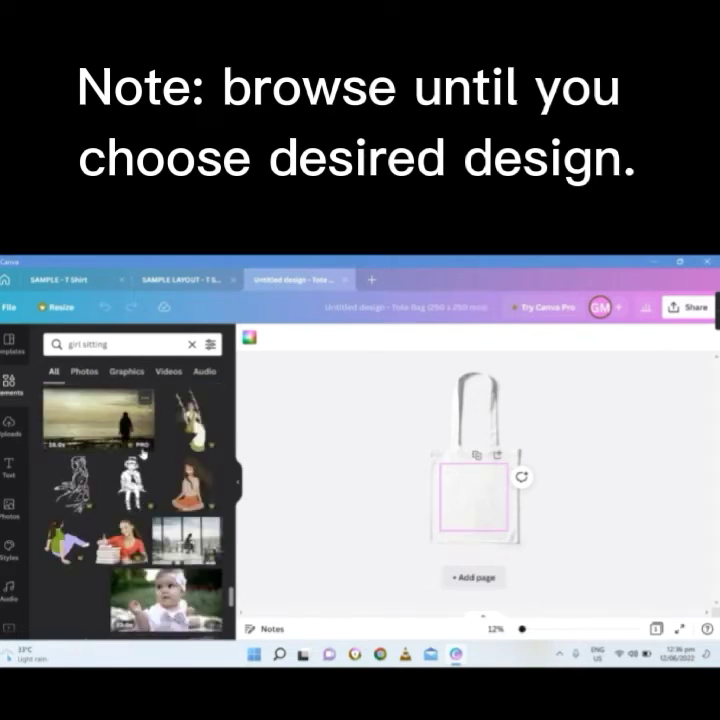
pyautogui.scroll(-8, 143, 455)
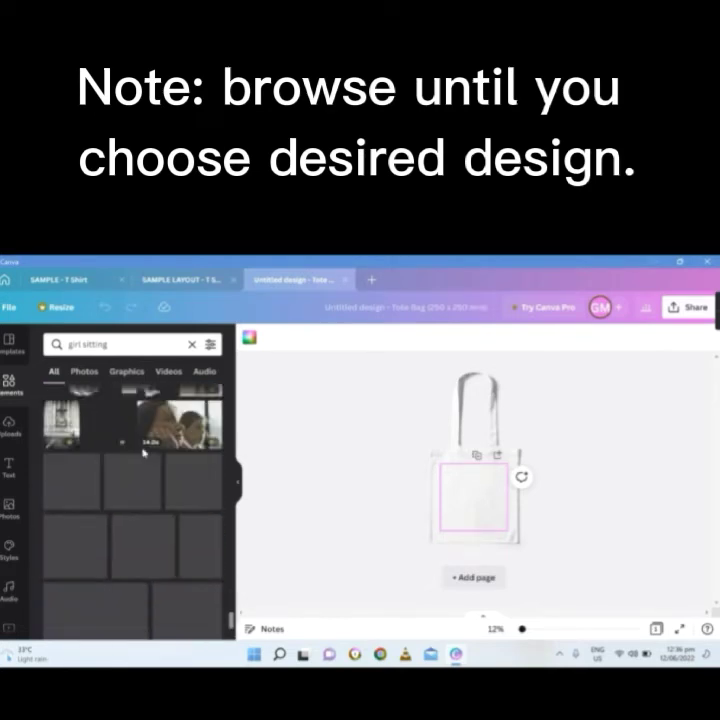
pyautogui.scroll(-8, 57, 478)
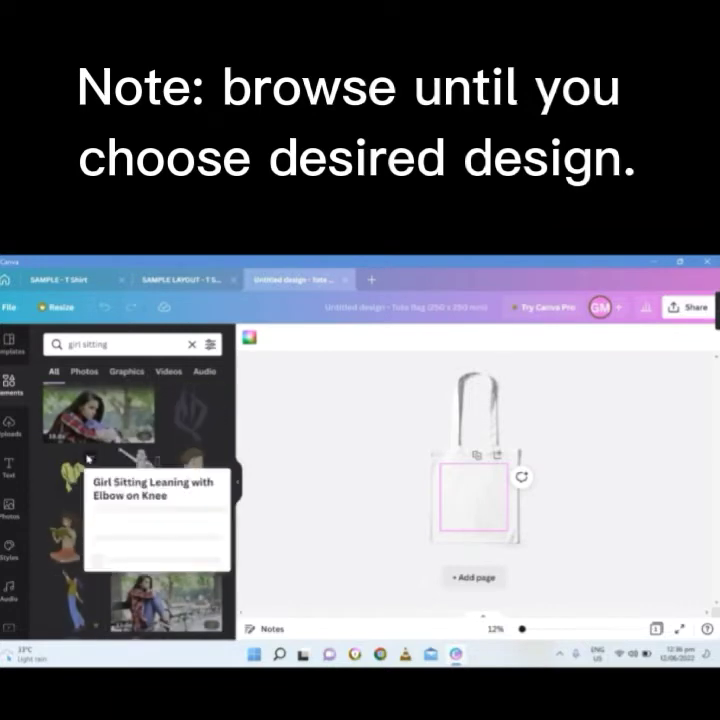
pyautogui.click(88, 455)
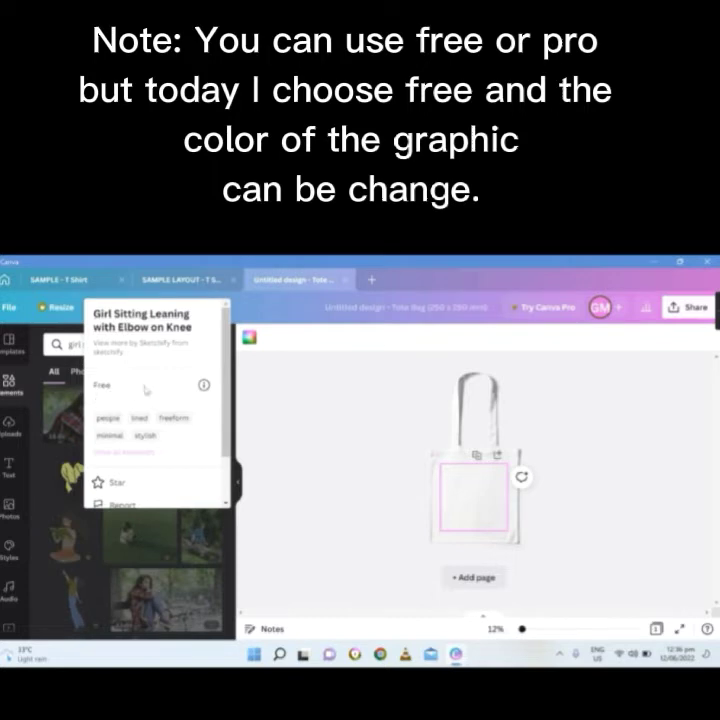
pyautogui.click(249, 500)
pyautogui.click(72, 475)
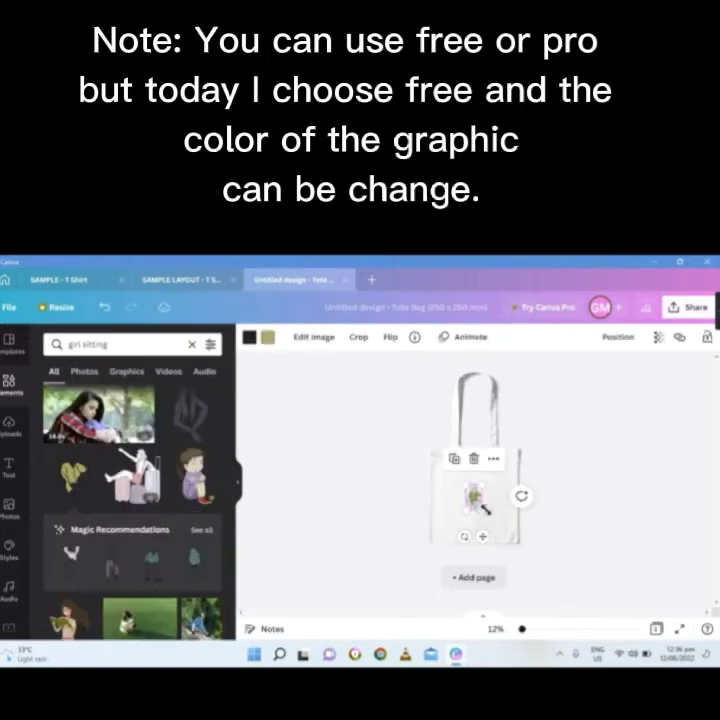
# Enlarge the girl graphic on the bag and recolour its olive green top with the dusty rose of the brand palette
pyautogui.moveTo(484, 508); pyautogui.dragTo(492, 526)
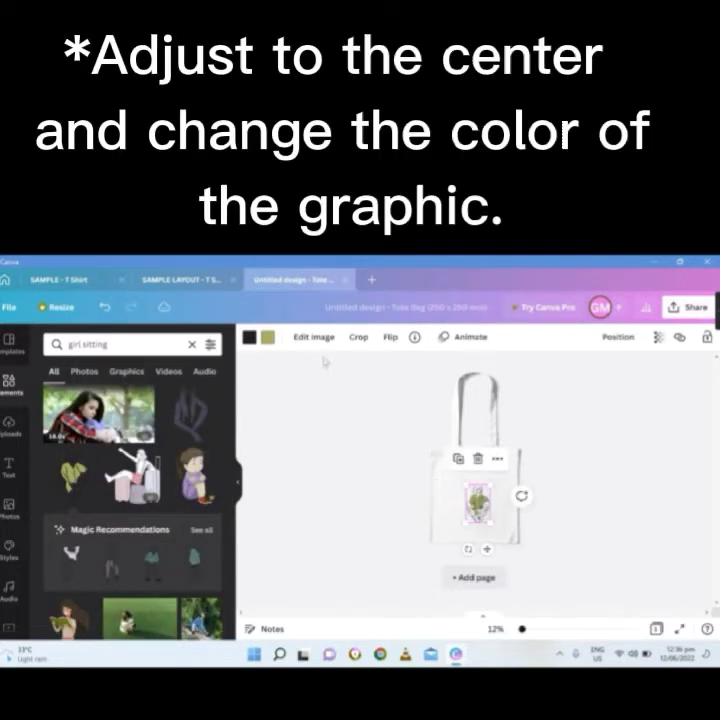
pyautogui.click(267, 338)
pyautogui.click(55, 478)
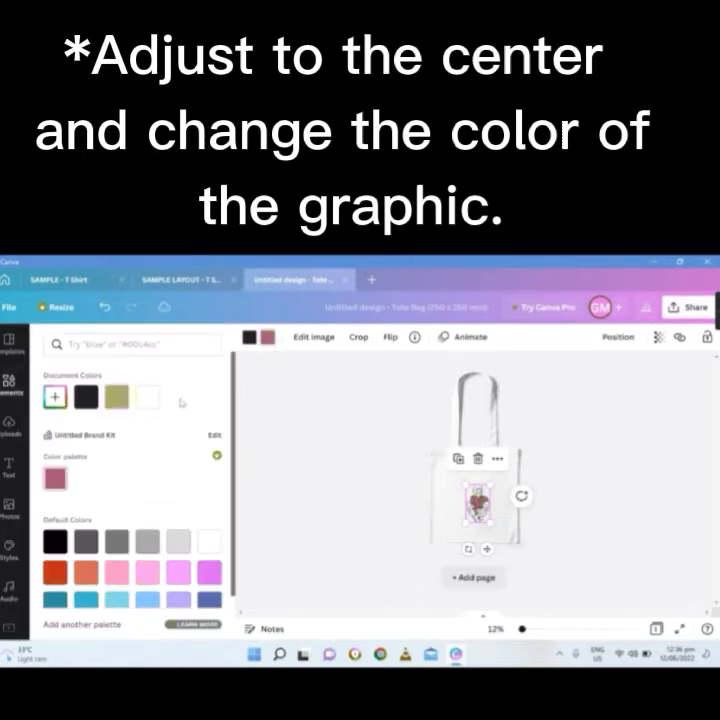
pyautogui.click(410, 415)
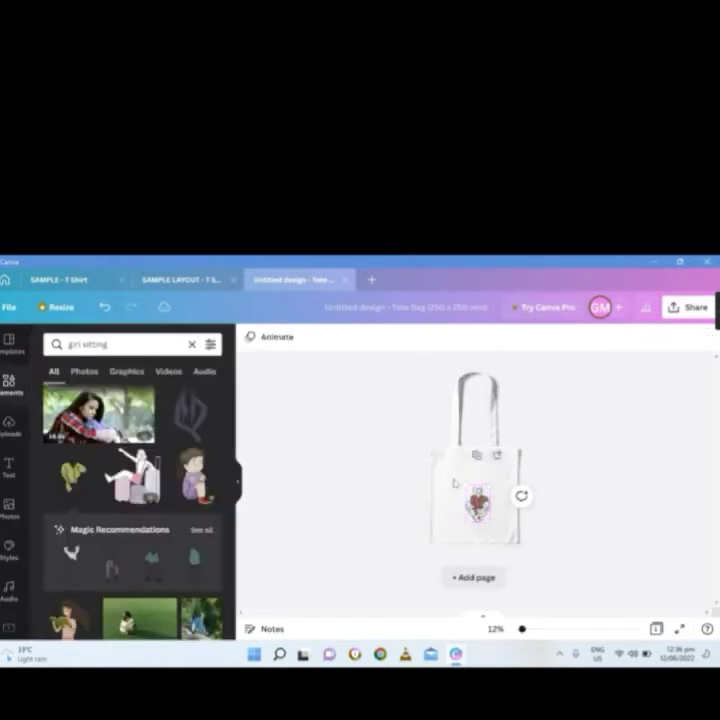
# Move the girl graphic to the centre of the tote bag's print area
pyautogui.moveTo(498, 513); pyautogui.dragTo(493, 505)
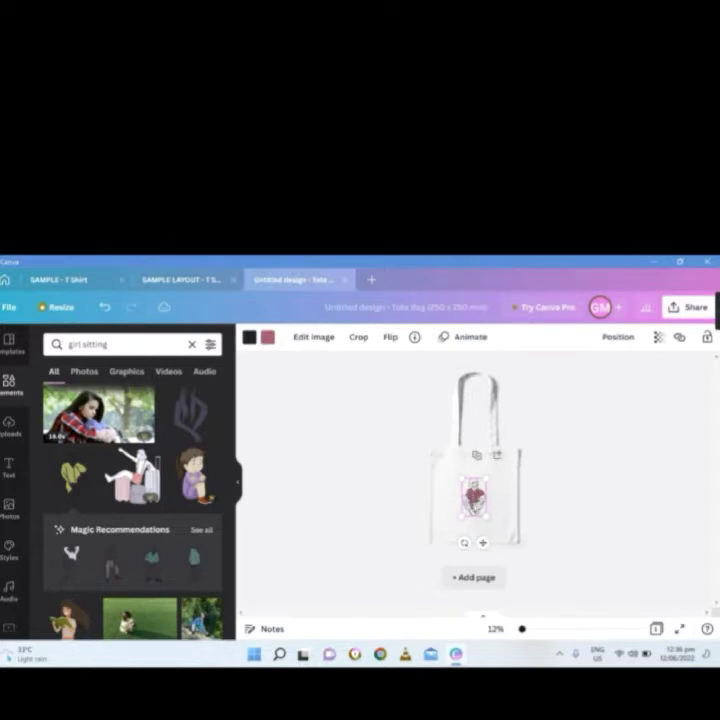
pyautogui.click(628, 530)
pyautogui.click(464, 520)
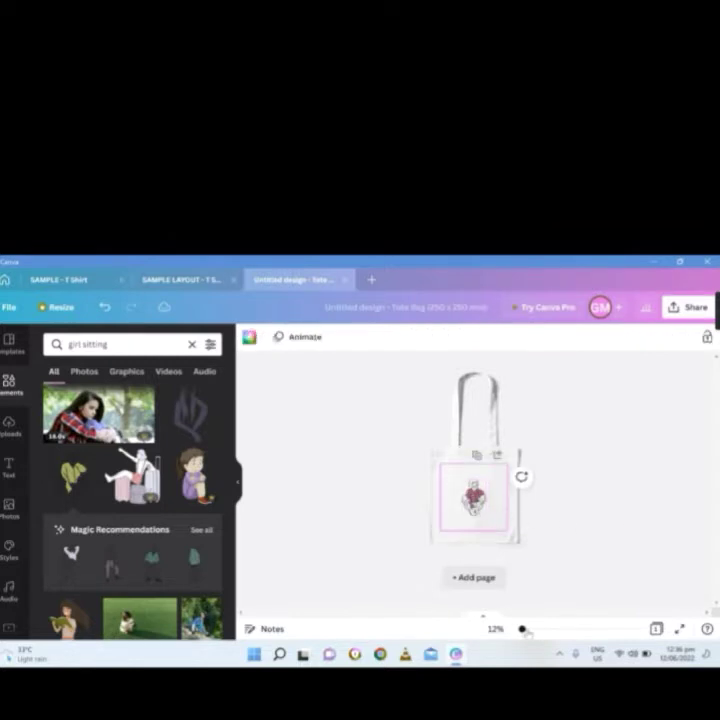
# Scale the girl graphic down slightly within the tote bag's print area
pyautogui.moveTo(521, 629); pyautogui.dragTo(526, 630)
pyautogui.scroll(-3, 570, 574)
pyautogui.scroll(2, 571, 575)
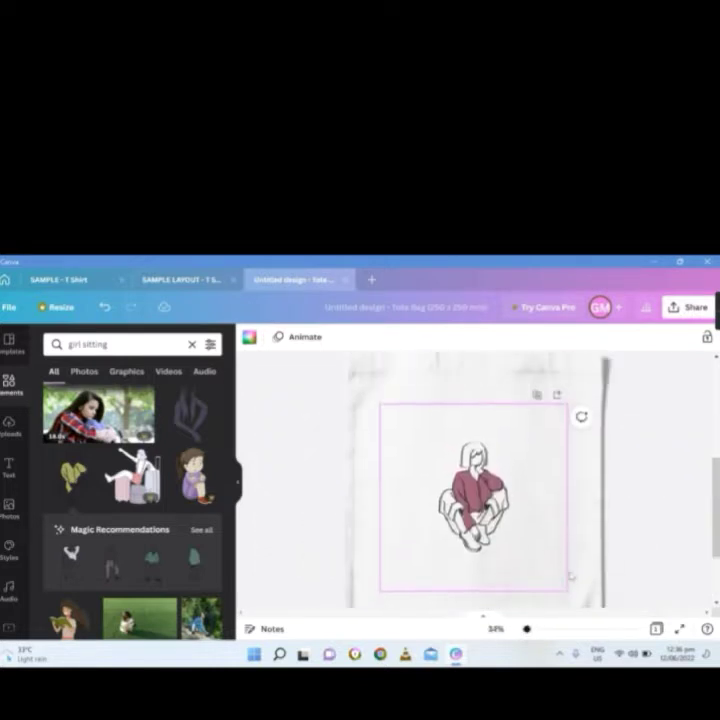
pyautogui.moveTo(716, 543); pyautogui.dragTo(717, 551)
pyautogui.click(569, 524)
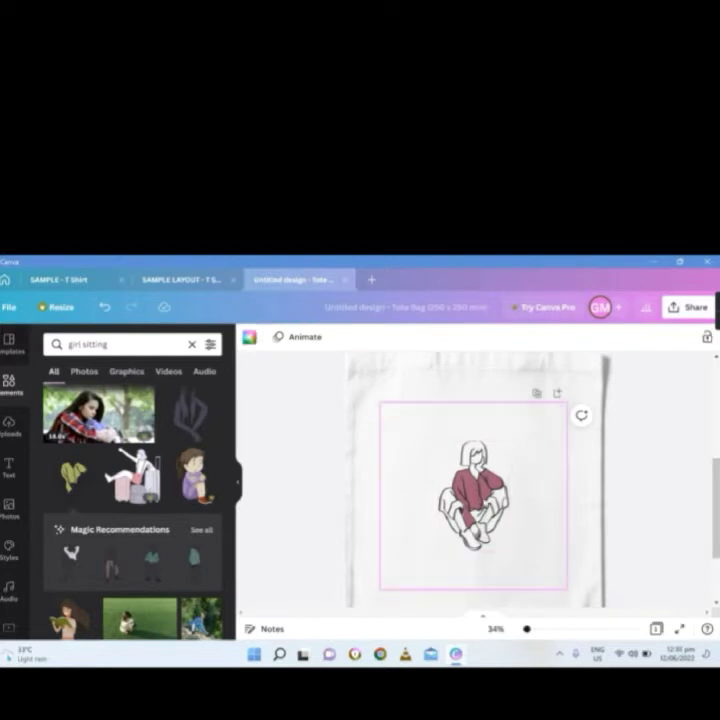
pyautogui.click(485, 531)
pyautogui.moveTo(510, 553); pyautogui.dragTo(508, 547)
pyautogui.click(647, 537)
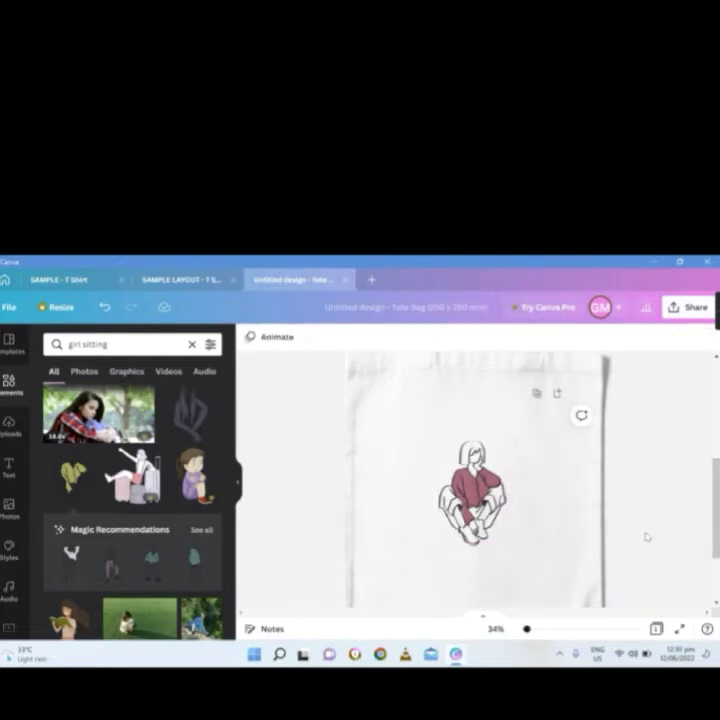
# Search the elements for "rays" and place the free blue Rays graphic just left of the girl
pyautogui.click(192, 344)
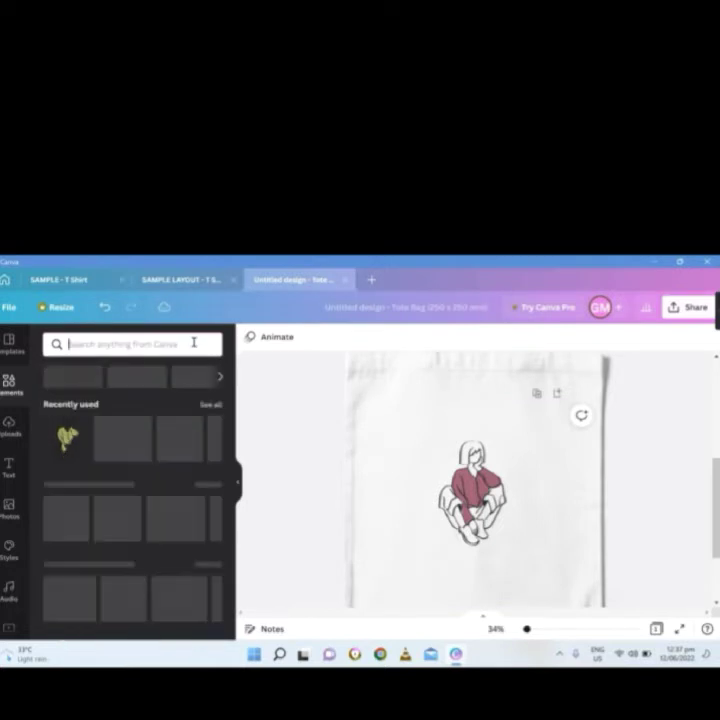
pyautogui.write('rays')
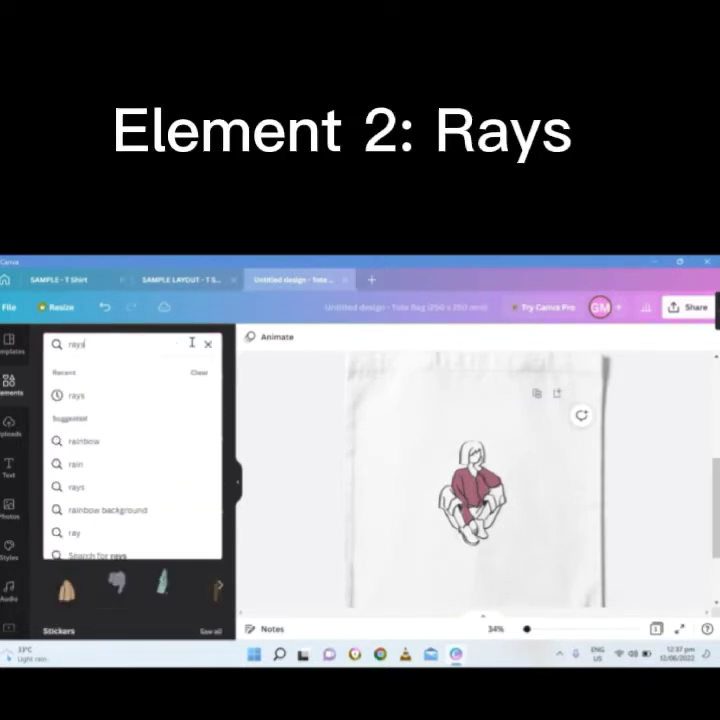
pyautogui.press('Return')
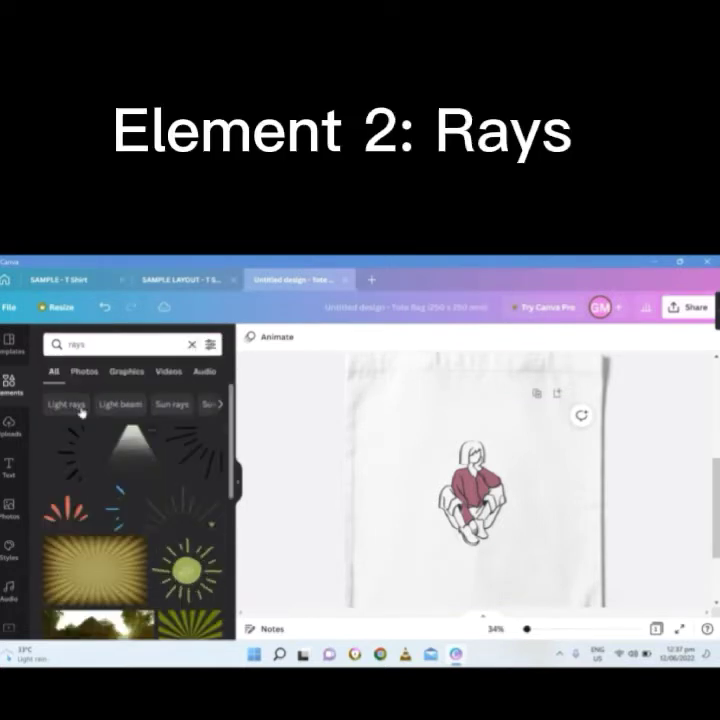
pyautogui.moveTo(125, 497)
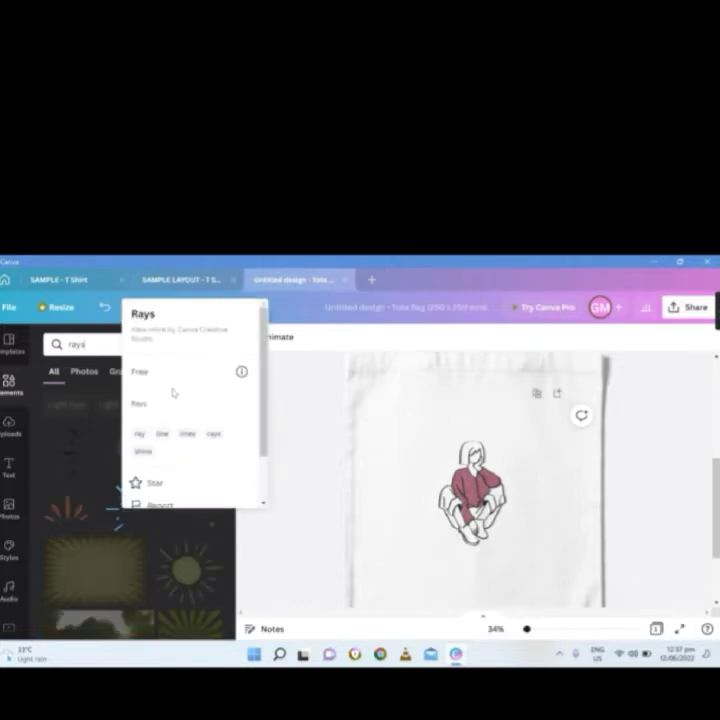
pyautogui.click(116, 518)
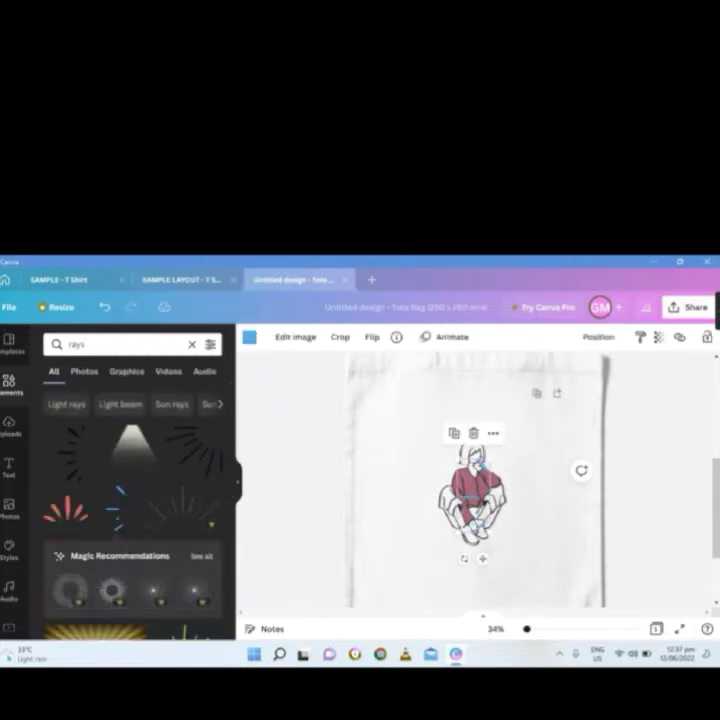
pyautogui.moveTo(472, 495); pyautogui.dragTo(417, 495)
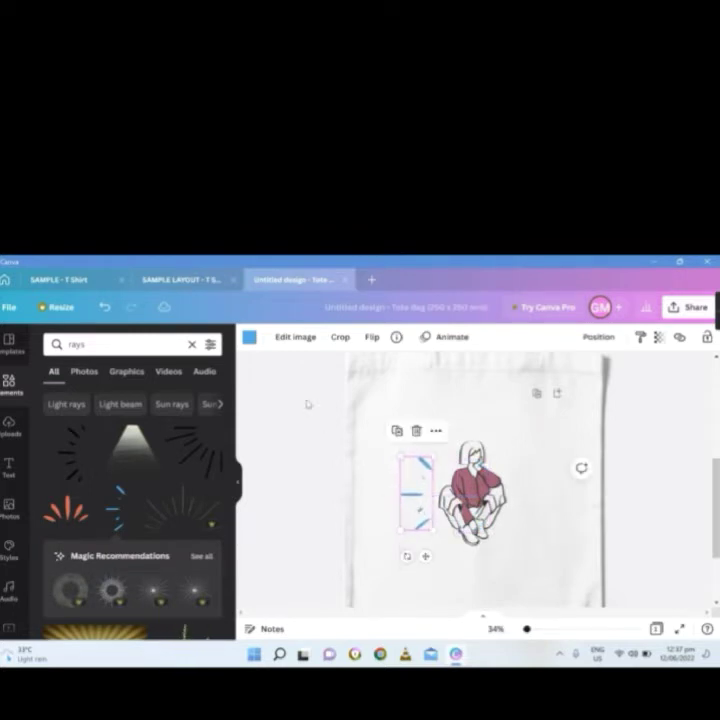
# Recolour the blue rays with the dusty rose document colour used on the girl's top
pyautogui.click(249, 337)
pyautogui.click(147, 397)
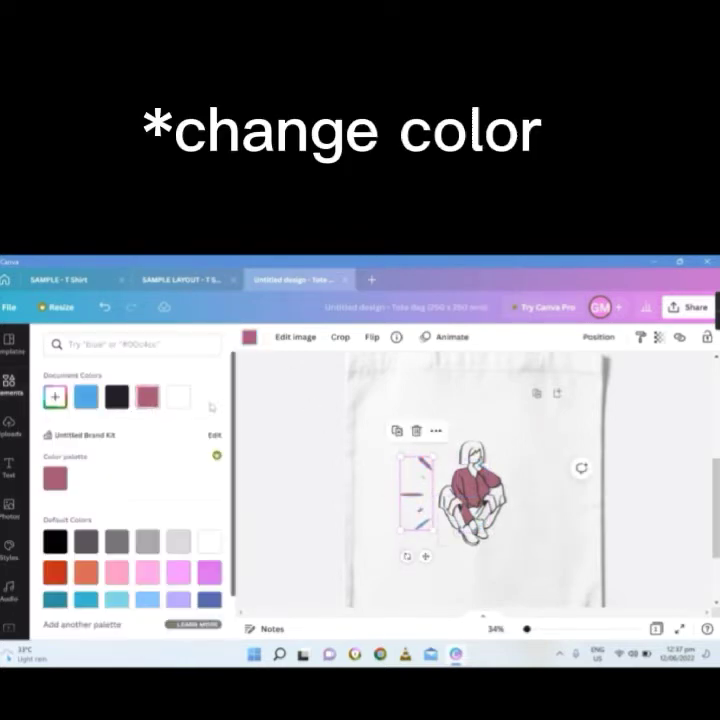
pyautogui.click(587, 532)
# Copy and paste the dusty rose rays and place the copy to the right of the girl
pyautogui.click(411, 502)
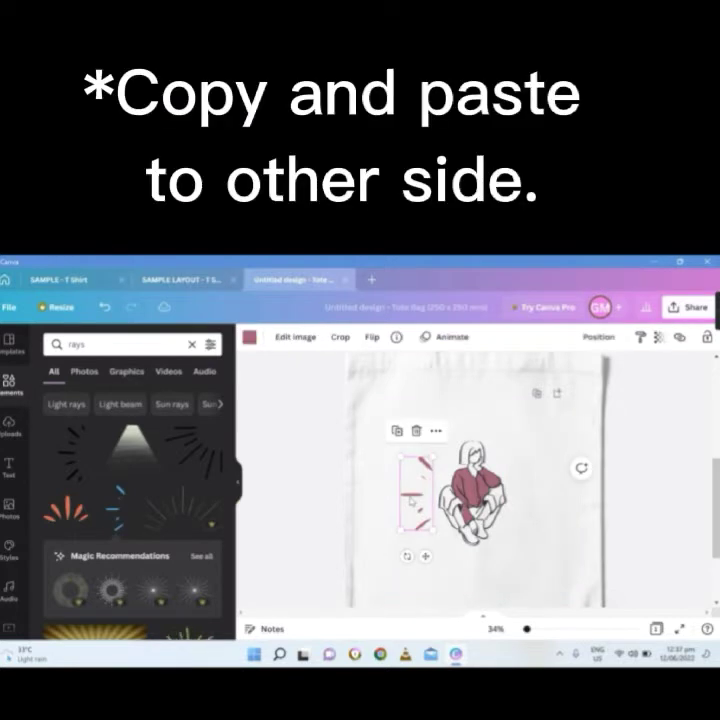
pyautogui.rightClick(412, 470)
pyautogui.click(440, 479)
pyautogui.hotkey('ctrl', 'v')
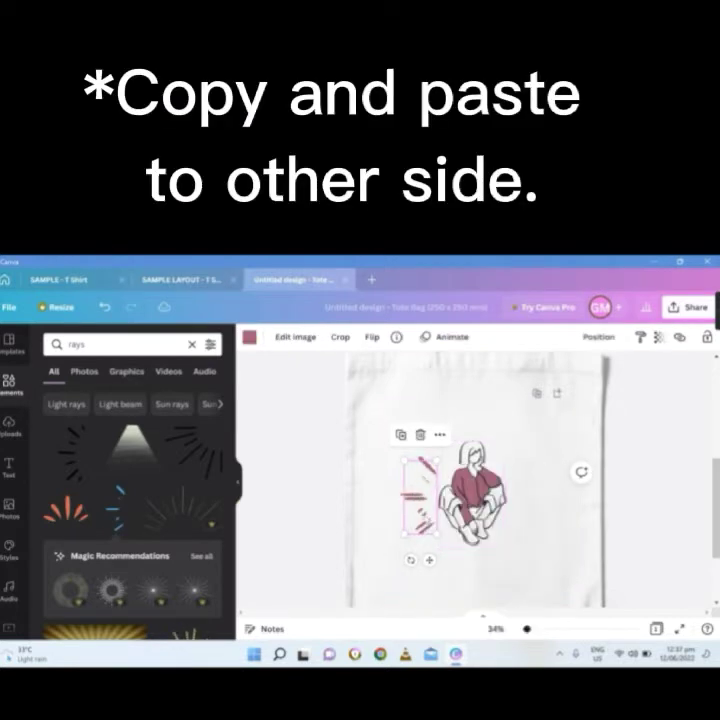
pyautogui.moveTo(425, 515); pyautogui.dragTo(532, 516)
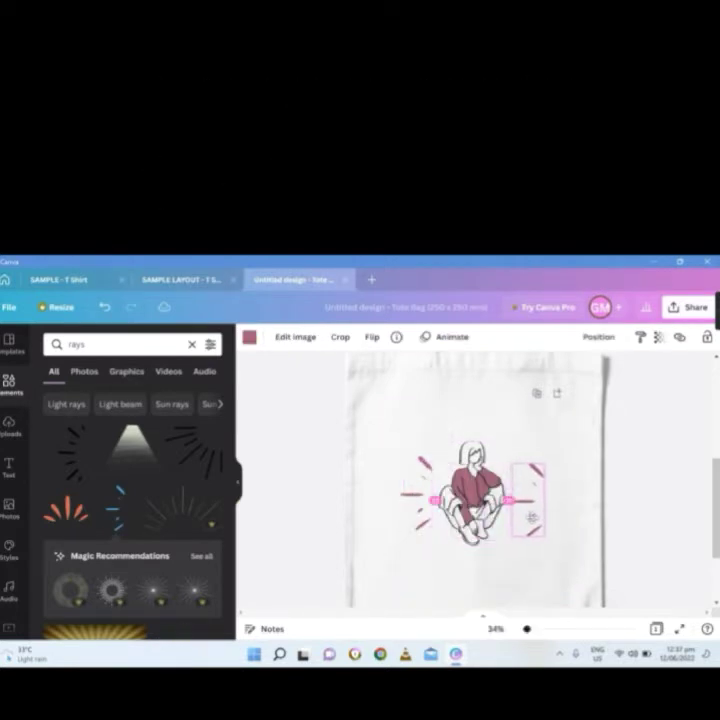
# Flip the copied rays horizontally and align them with the girl so they mirror the rays on her left
pyautogui.click(370, 338)
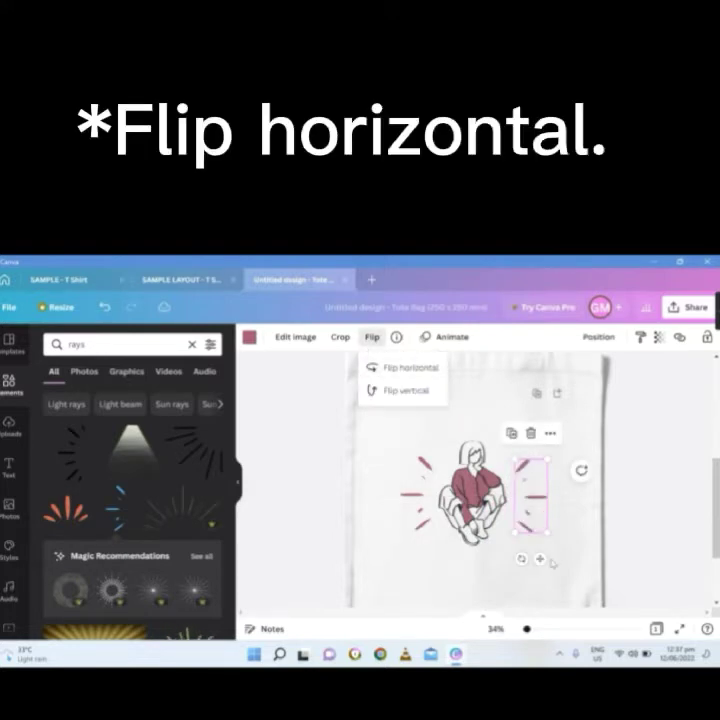
pyautogui.click(390, 368)
pyautogui.moveTo(538, 562); pyautogui.dragTo(539, 561)
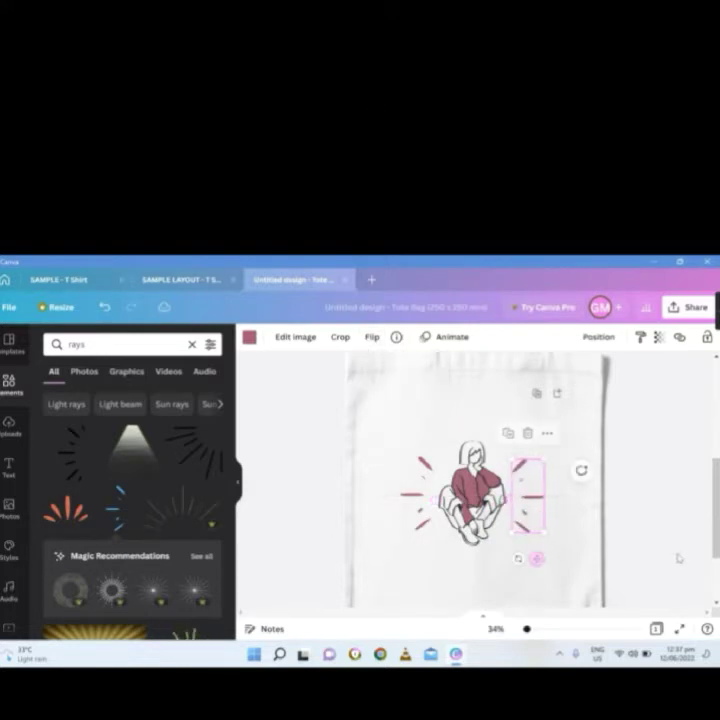
pyautogui.click(674, 559)
pyautogui.click(563, 554)
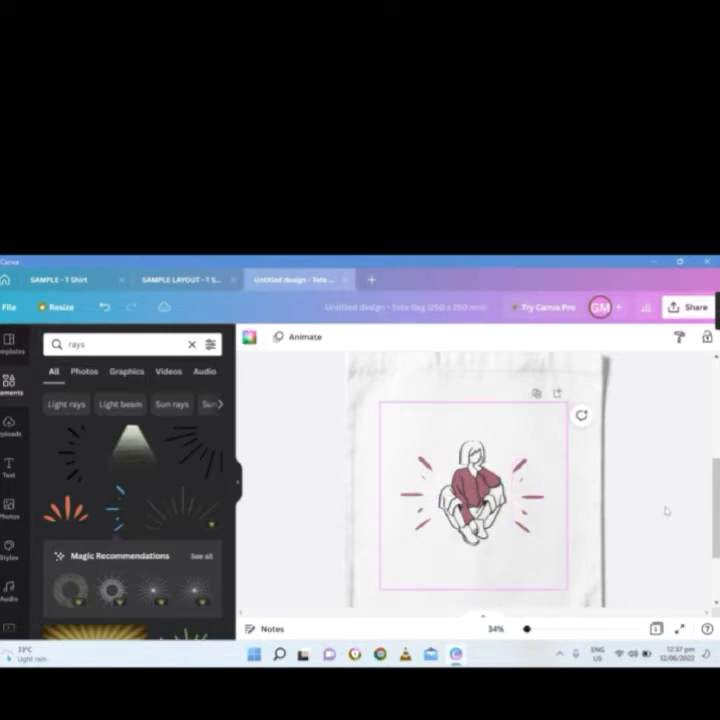
# Add a heading text box and move it to just above the girl's head
pyautogui.click(8, 466)
pyautogui.click(150, 398)
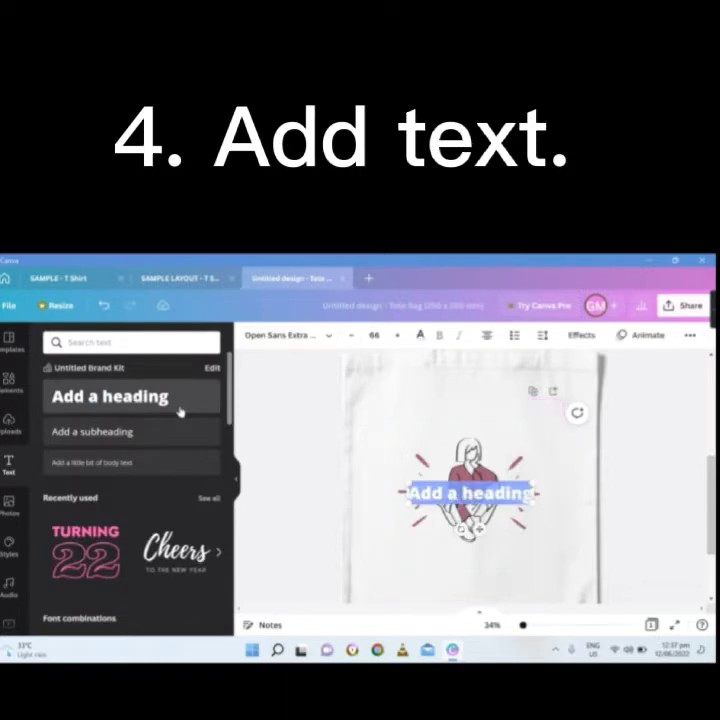
pyautogui.moveTo(478, 528); pyautogui.dragTo(484, 459)
# Replace the heading's placeholder text with "Waiting for"
pyautogui.click(535, 428)
pyautogui.press('BackSpace')
pyautogui.press('BackSpace')
pyautogui.press('BackSpace')
pyautogui.press('BackSpace')
pyautogui.press('BackSpace')
pyautogui.press('BackSpace')
pyautogui.press('BackSpace')
pyautogui.press('BackSpace')
pyautogui.press('BackSpace')
pyautogui.press('BackSpace')
pyautogui.press('BackSpace')
pyautogui.press('BackSpace')
pyautogui.press('BackSpace')
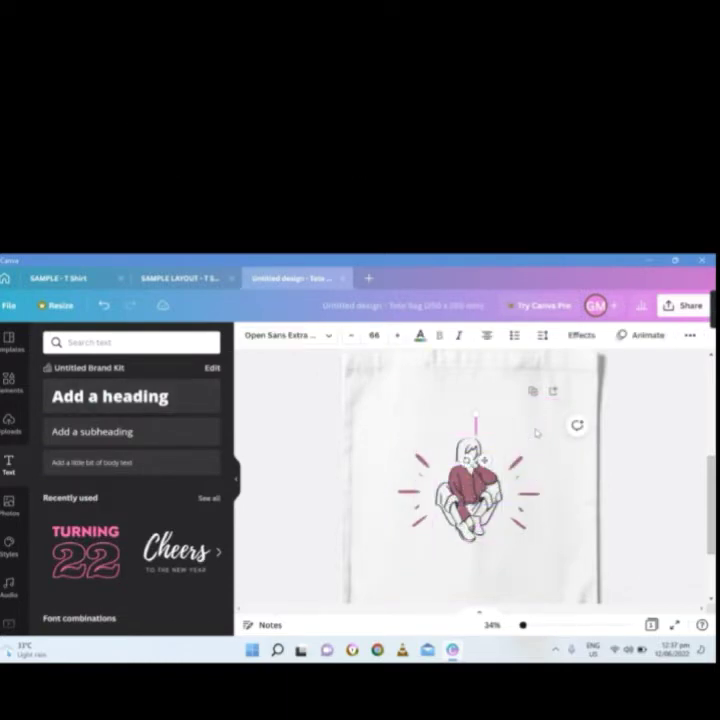
pyautogui.write('Waiting for')
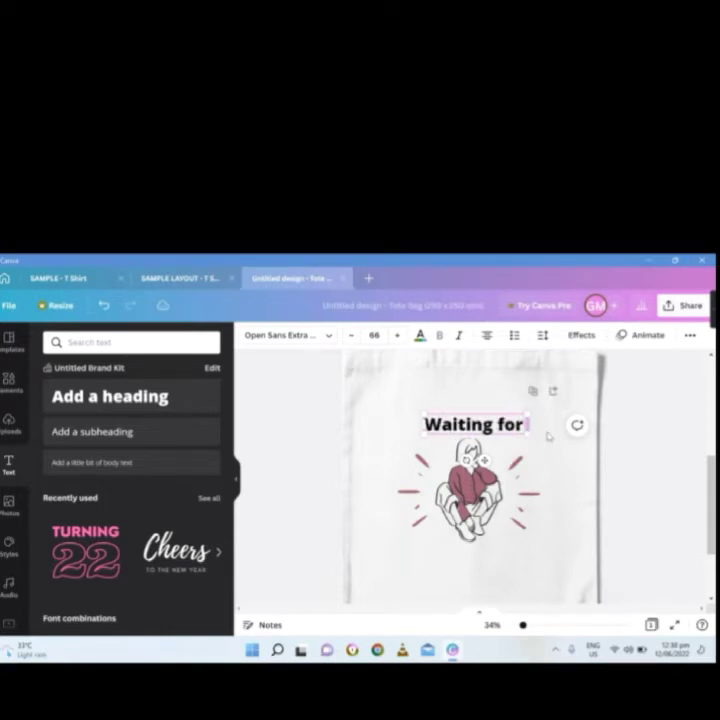
# Colour the "Waiting for" text with the dusty rose document colour and set its font to Amsterdam Three
pyautogui.click(420, 335)
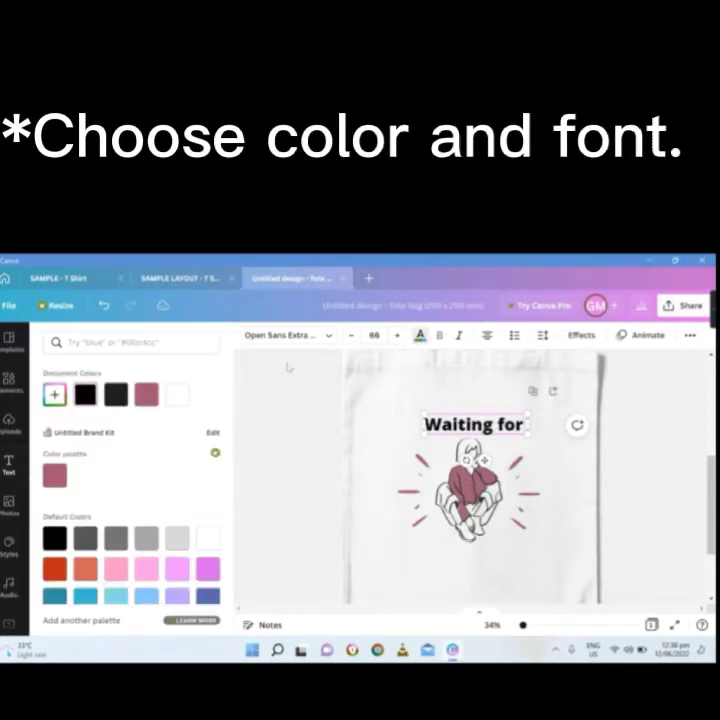
pyautogui.click(146, 396)
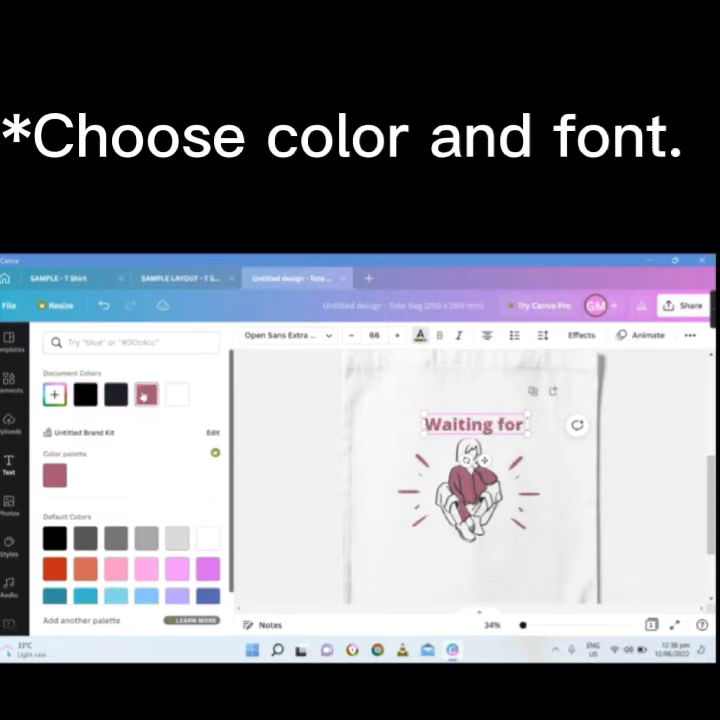
pyautogui.click(313, 338)
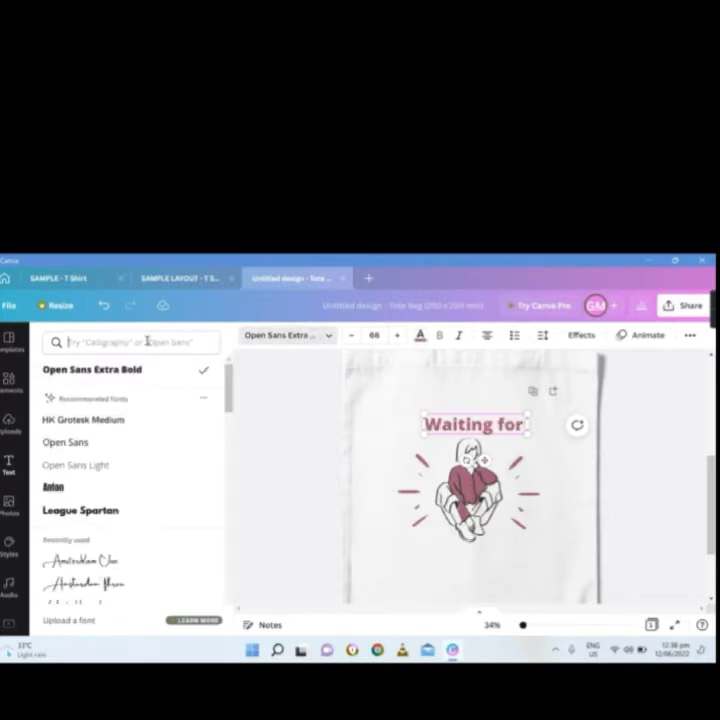
pyautogui.write('amsterdam')
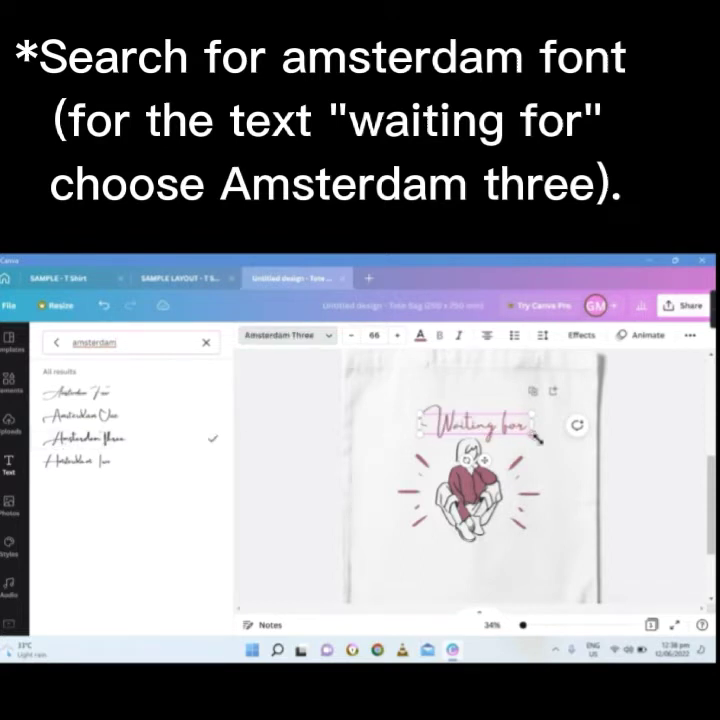
# Enlarge the "Waiting for" text to size 71 and nudge it slightly down above the girl
pyautogui.moveTo(537, 437); pyautogui.dragTo(541, 446)
pyautogui.click(554, 492)
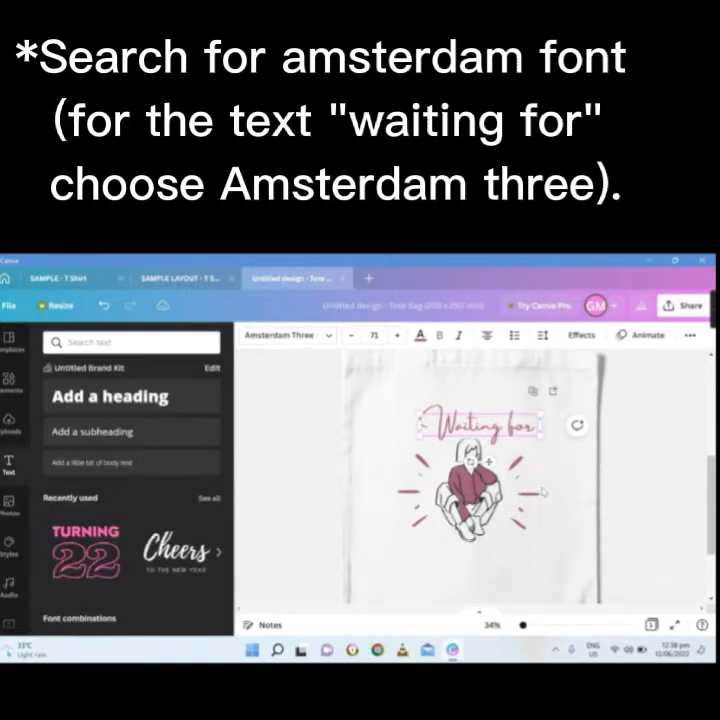
pyautogui.click(535, 492)
pyautogui.click(551, 489)
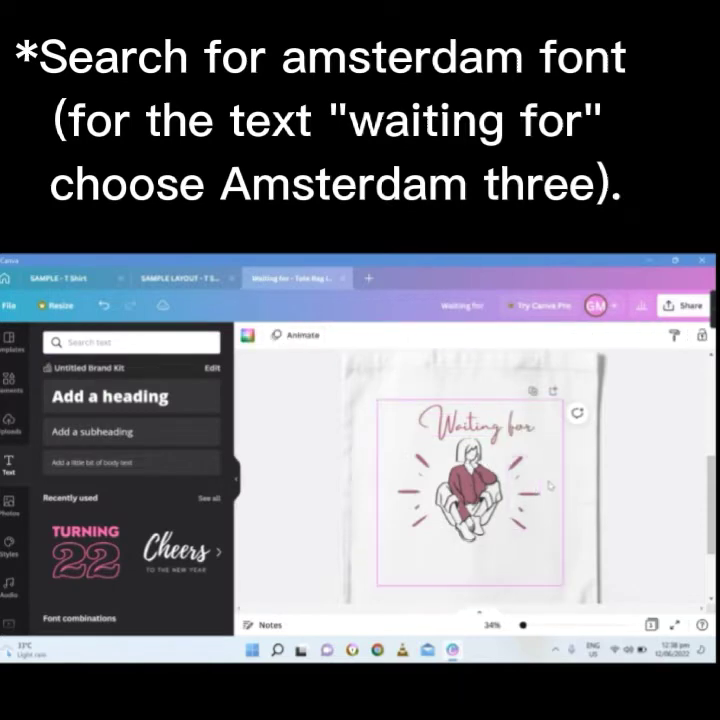
pyautogui.moveTo(492, 426); pyautogui.dragTo(493, 428)
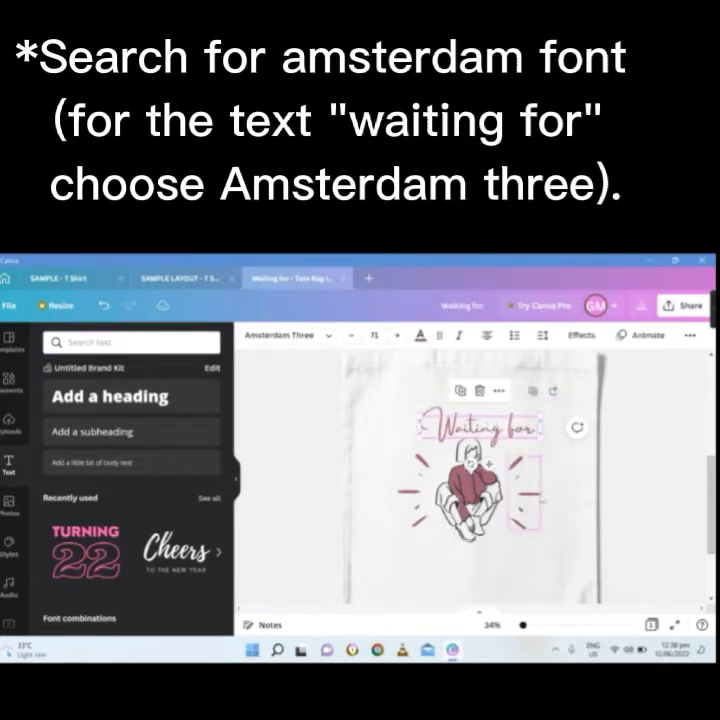
pyautogui.click(544, 490)
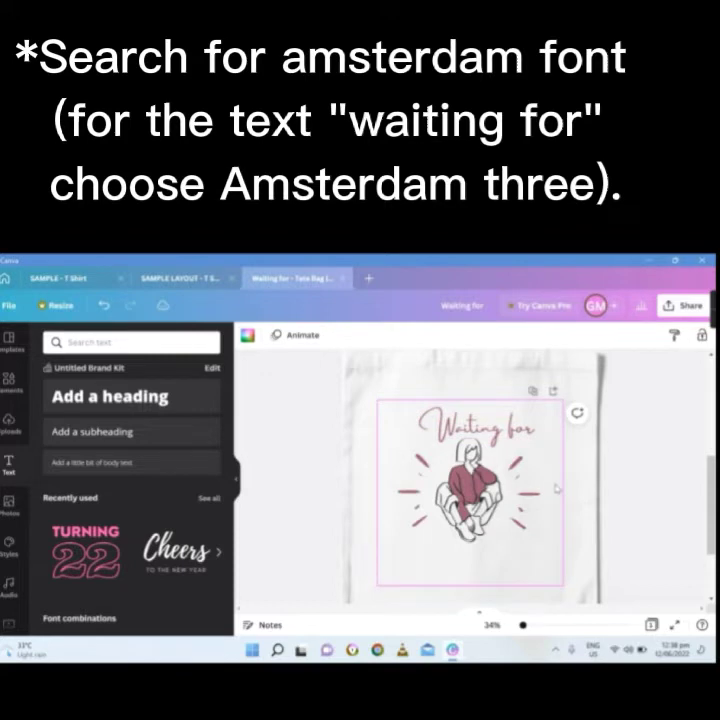
# Copy and paste the "Waiting for" text and place the copy just below the girl
pyautogui.click(466, 420)
pyautogui.rightClick(466, 420)
pyautogui.click(497, 441)
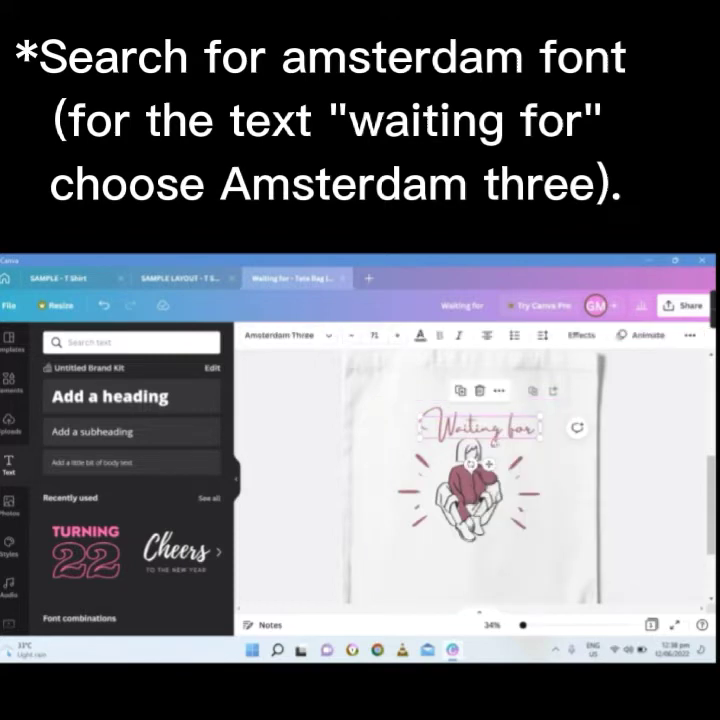
pyautogui.hotkey('ctrl', 'v')
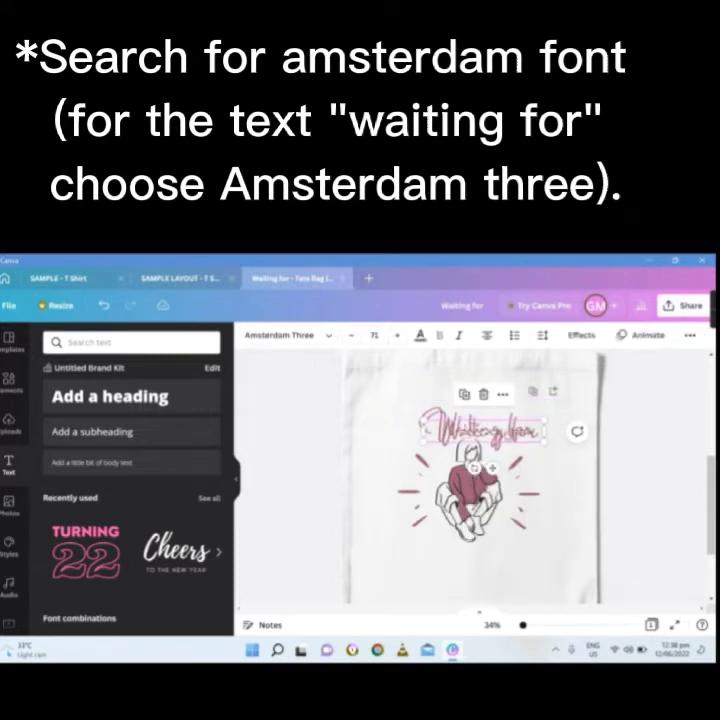
pyautogui.moveTo(491, 467); pyautogui.dragTo(471, 588)
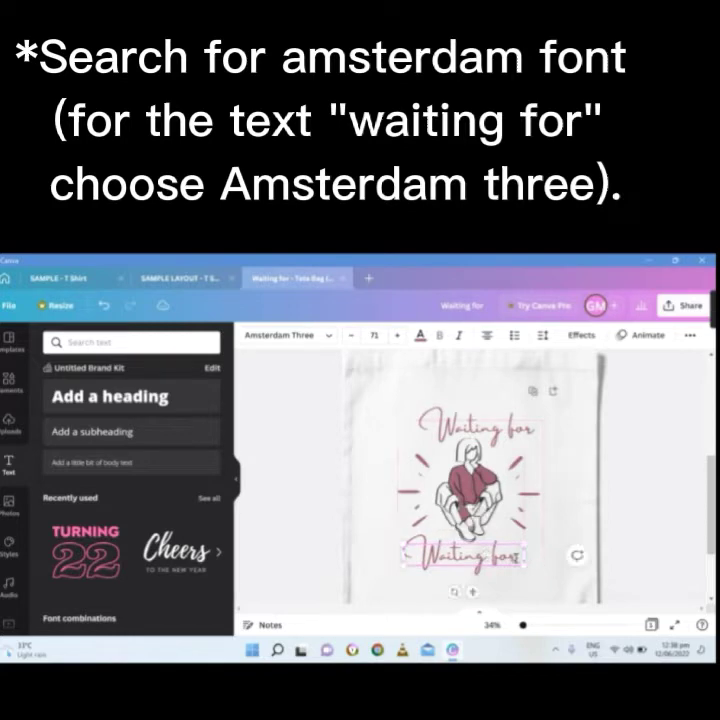
# Replace the wording of the text copy below the girl with "Someone"
pyautogui.click(516, 558)
pyautogui.press('BackSpace')
pyautogui.press('BackSpace')
pyautogui.press('BackSpace')
pyautogui.press('BackSpace')
pyautogui.press('BackSpace')
pyautogui.press('BackSpace')
pyautogui.press('BackSpace')
pyautogui.press('BackSpace')
pyautogui.press('BackSpace')
pyautogui.press('BackSpace')
pyautogui.press('BackSpace')
pyautogui.write('s')
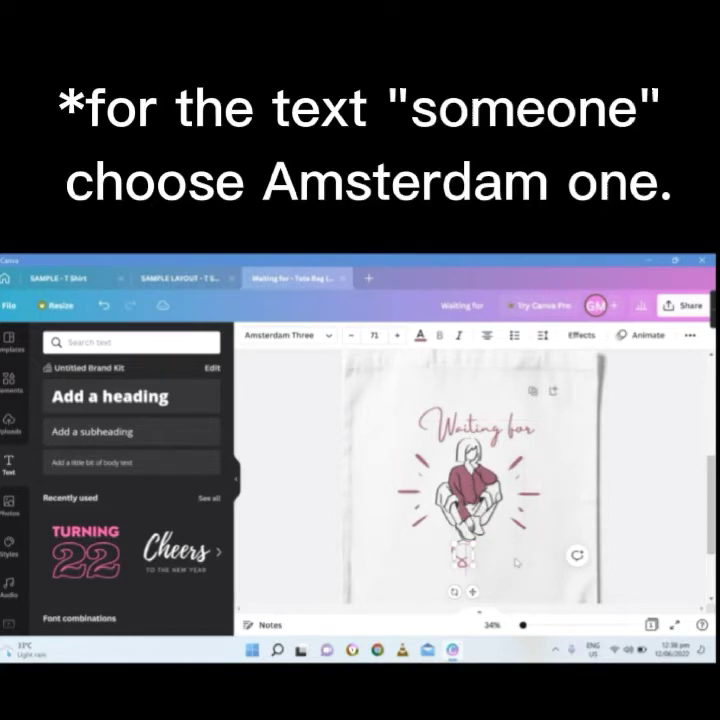
pyautogui.write('omeone')
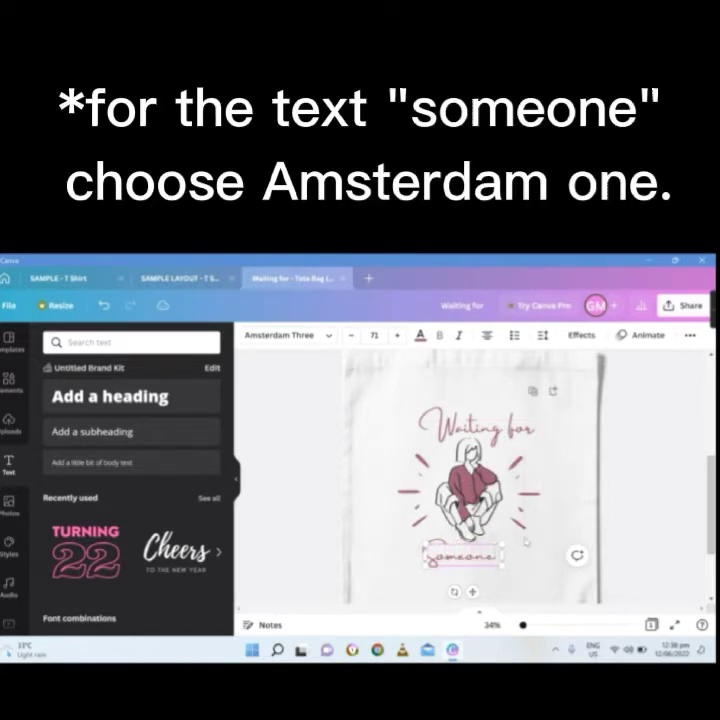
# Set the "Someone" text to the Amsterdam One font, enlarge it to size 73.1 and place it against the girl's feet
pyautogui.click(286, 335)
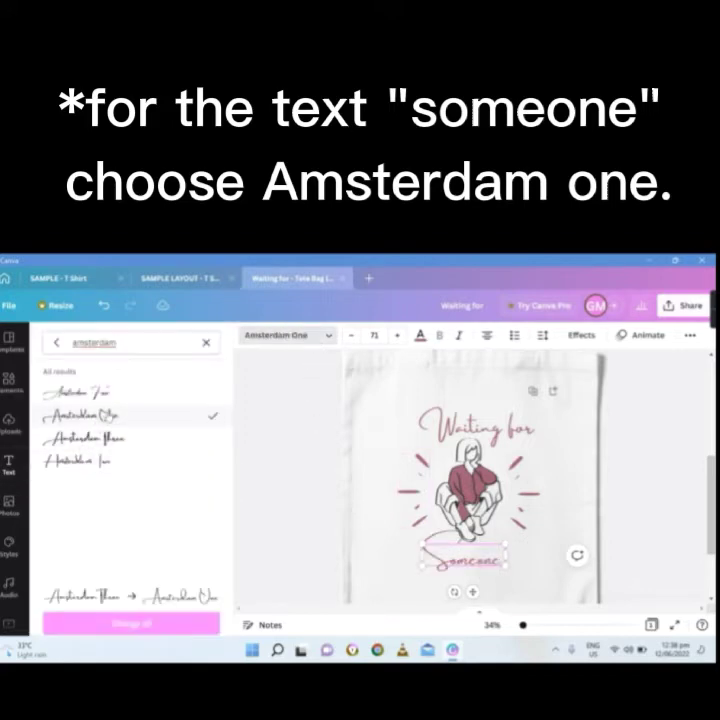
pyautogui.moveTo(503, 572)
pyautogui.mouseDown()
pyautogui.moveTo(510, 571)
pyautogui.moveTo(494, 557)
pyautogui.moveTo(503, 553)
pyautogui.mouseUp()
pyautogui.moveTo(526, 626); pyautogui.dragTo(533, 626)
pyautogui.scroll(-3, 531, 572)
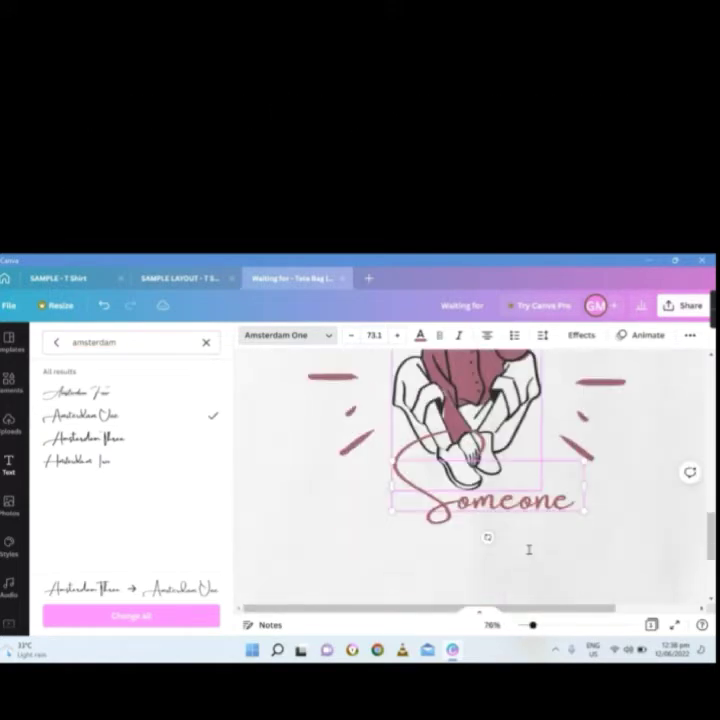
pyautogui.scroll(1, 528, 549)
pyautogui.scroll(-2, 529, 575)
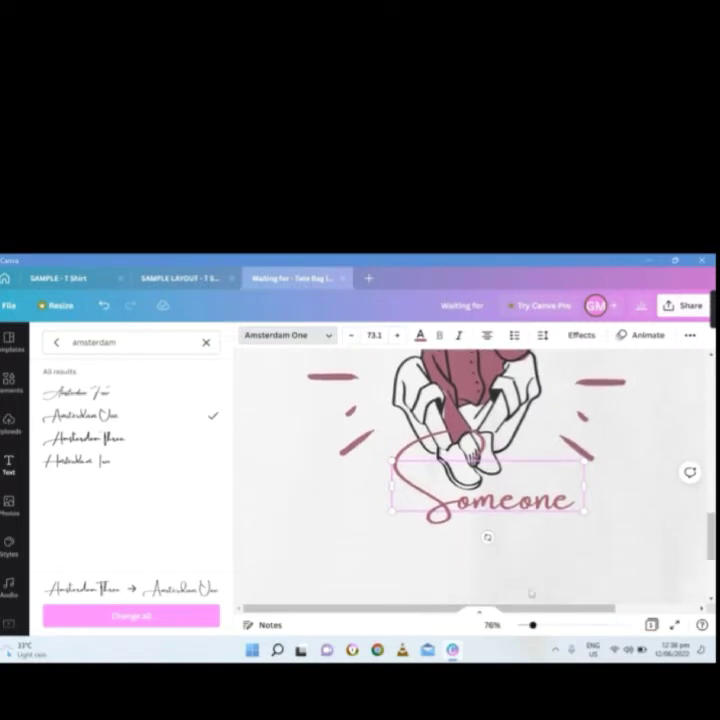
pyautogui.moveTo(533, 627); pyautogui.dragTo(523, 626)
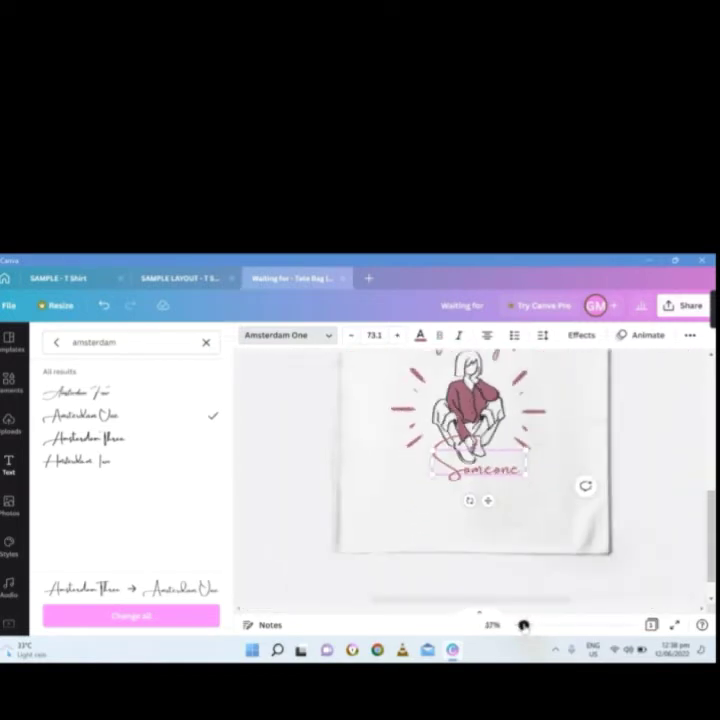
pyautogui.scroll(1, 532, 552)
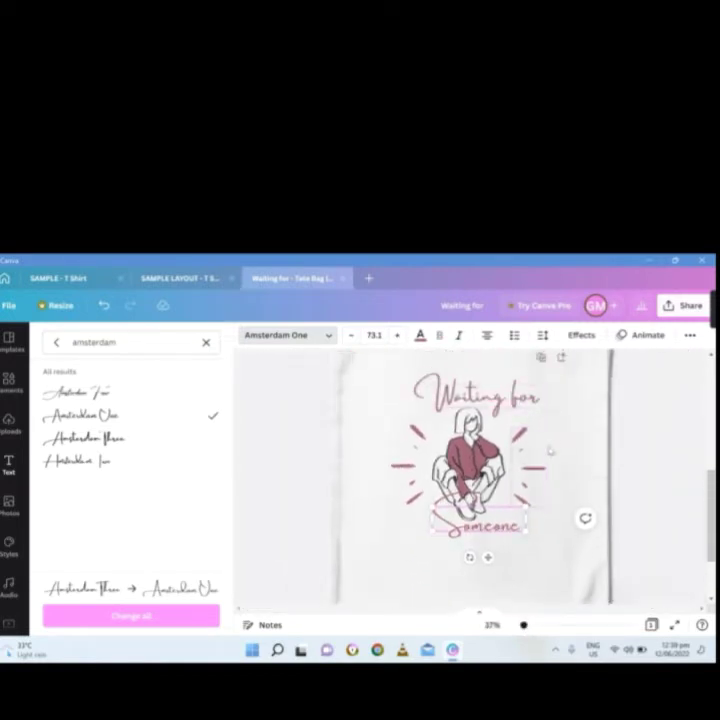
pyautogui.click(549, 450)
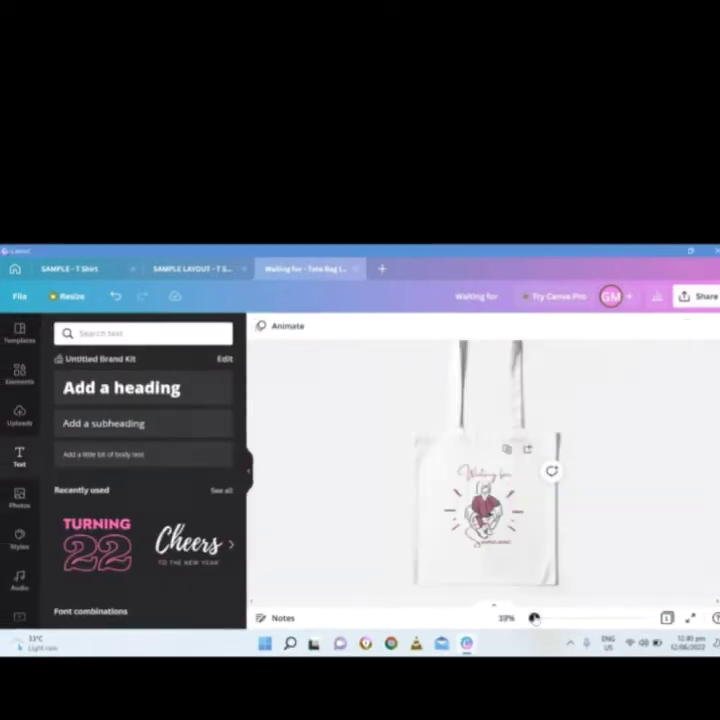
# Search the elements for "heart" and add the solid red heart to the design
pyautogui.moveTo(535, 618); pyautogui.dragTo(537, 618)
pyautogui.scroll(-1, 536, 576)
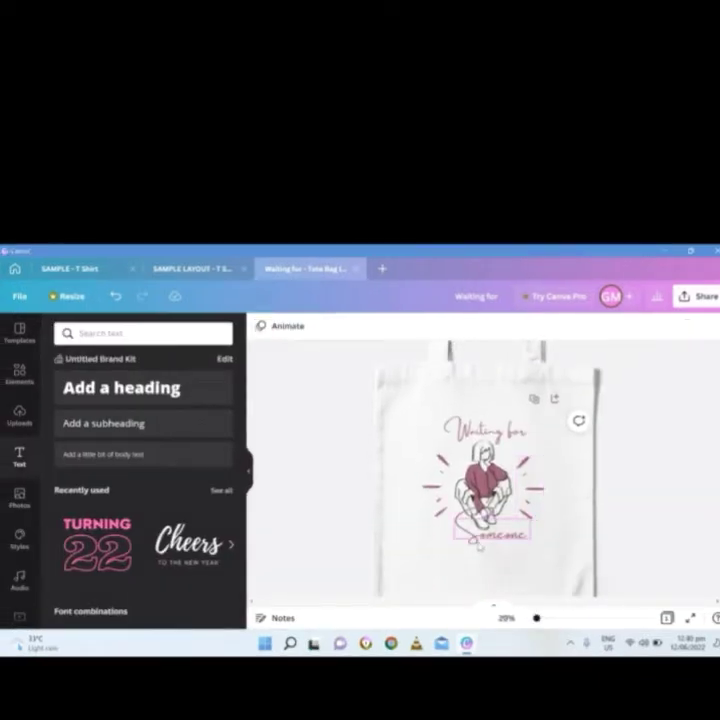
pyautogui.click(16, 372)
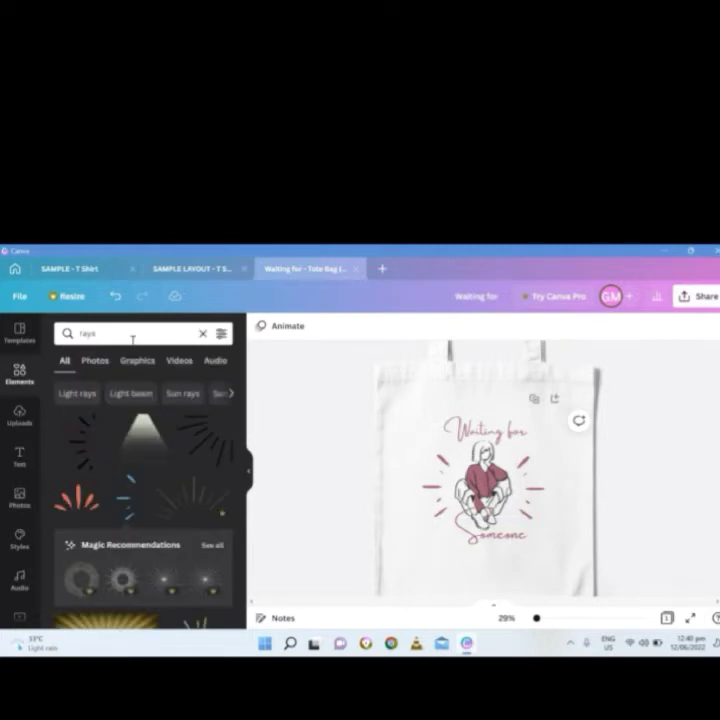
pyautogui.click(203, 333)
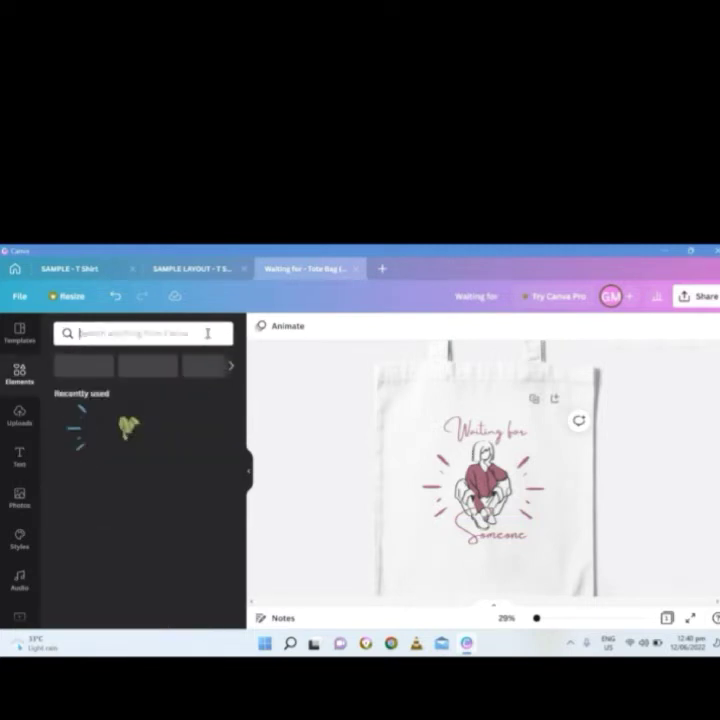
pyautogui.write('heart')
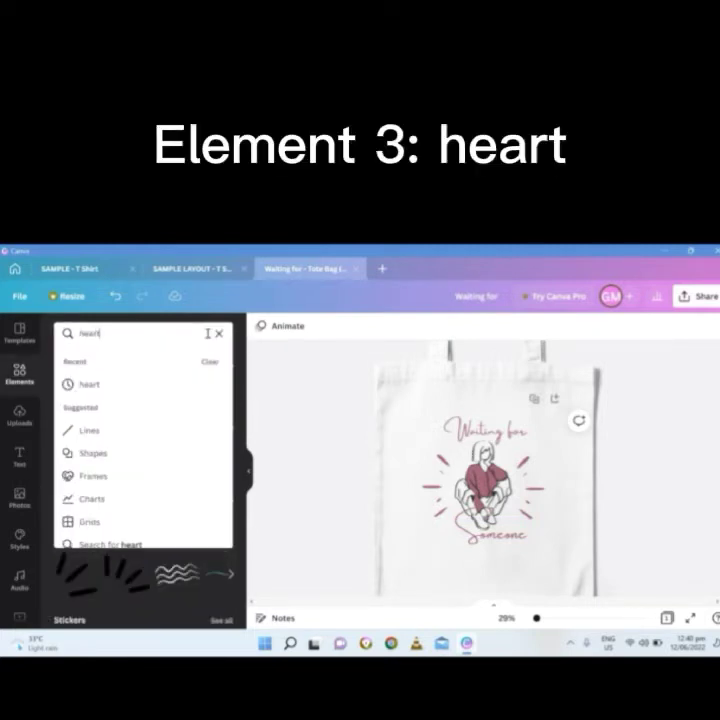
pyautogui.press('Return')
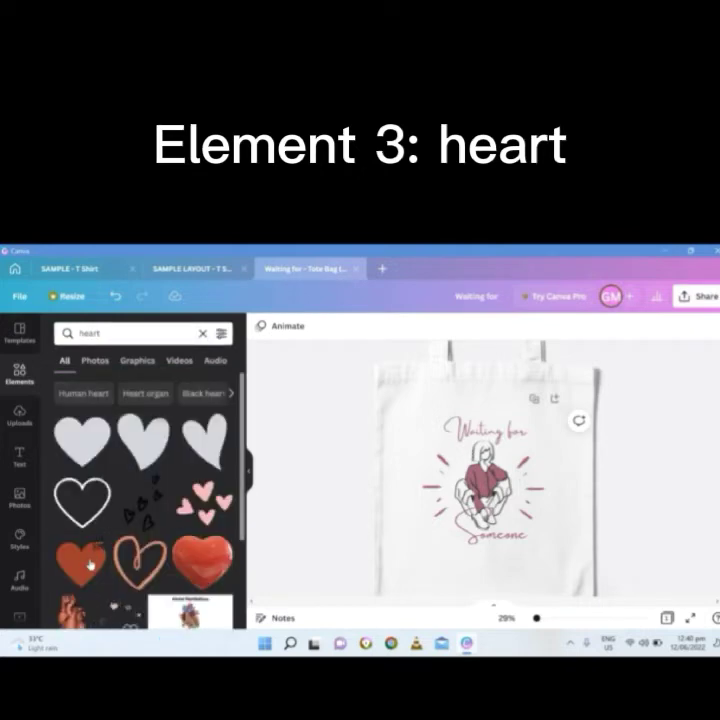
pyautogui.click(80, 553)
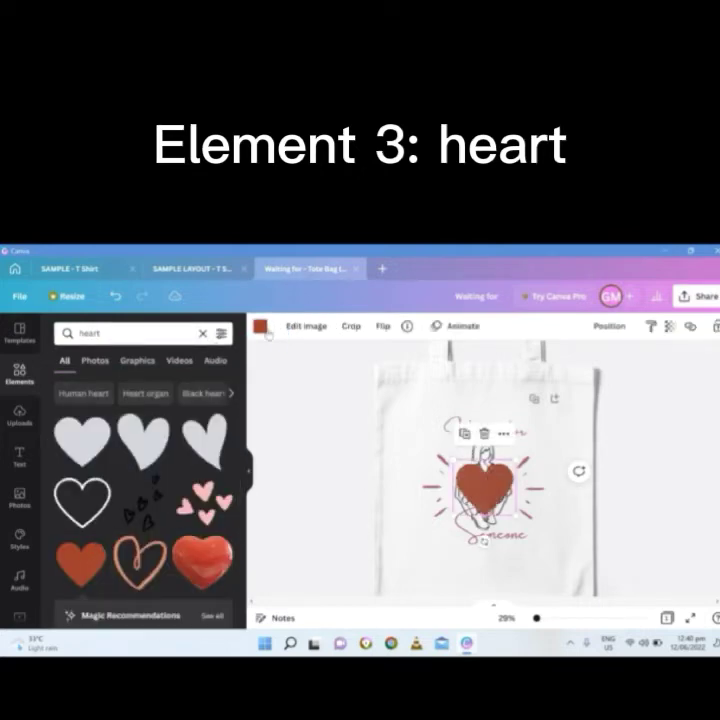
# Recolour the heart with the dusty rose document colour, shrink it and move it to the girl's lower left side
pyautogui.click(261, 327)
pyautogui.click(127, 385)
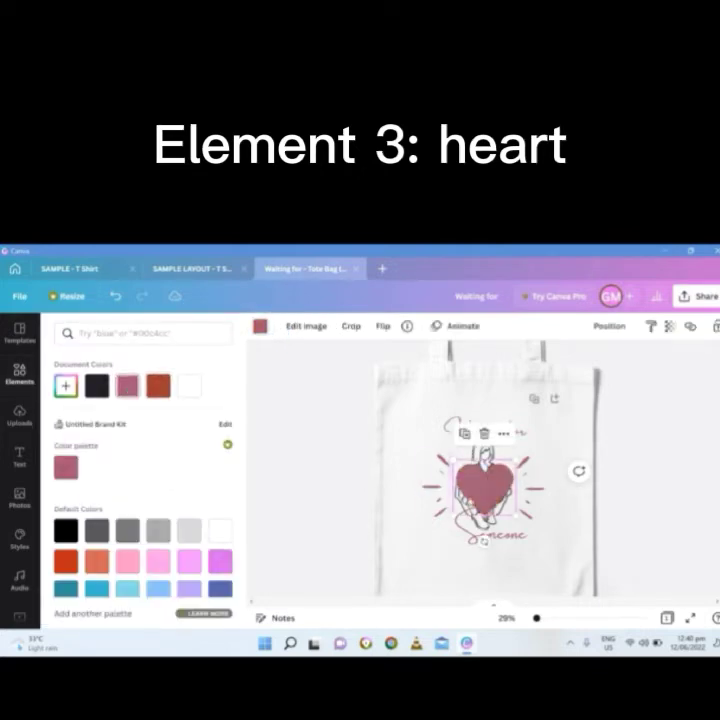
pyautogui.moveTo(476, 480)
pyautogui.mouseDown()
pyautogui.moveTo(458, 553)
pyautogui.moveTo(477, 515)
pyautogui.moveTo(490, 538)
pyautogui.mouseUp()
pyautogui.click(502, 534)
pyautogui.click(466, 553)
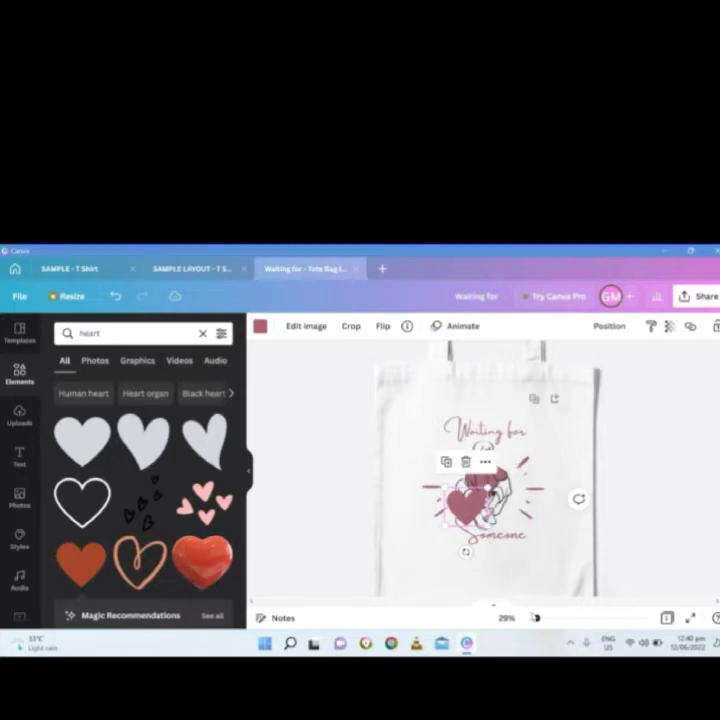
# Shrink the heart to a small accent and place it inside the upper loop of the "S" in "Someone"
pyautogui.moveTo(537, 619); pyautogui.dragTo(546, 618)
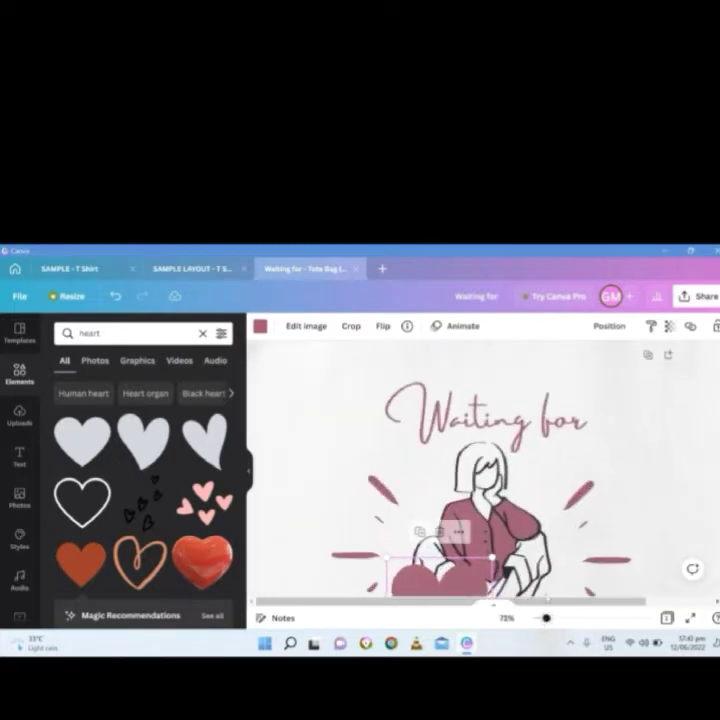
pyautogui.scroll(-3, 517, 432)
pyautogui.click(515, 495)
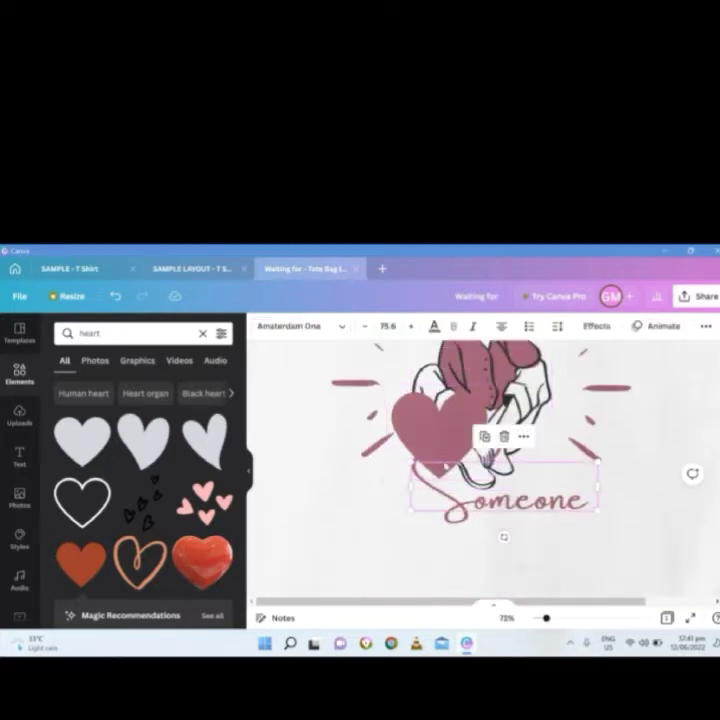
pyautogui.moveTo(424, 434); pyautogui.dragTo(464, 474)
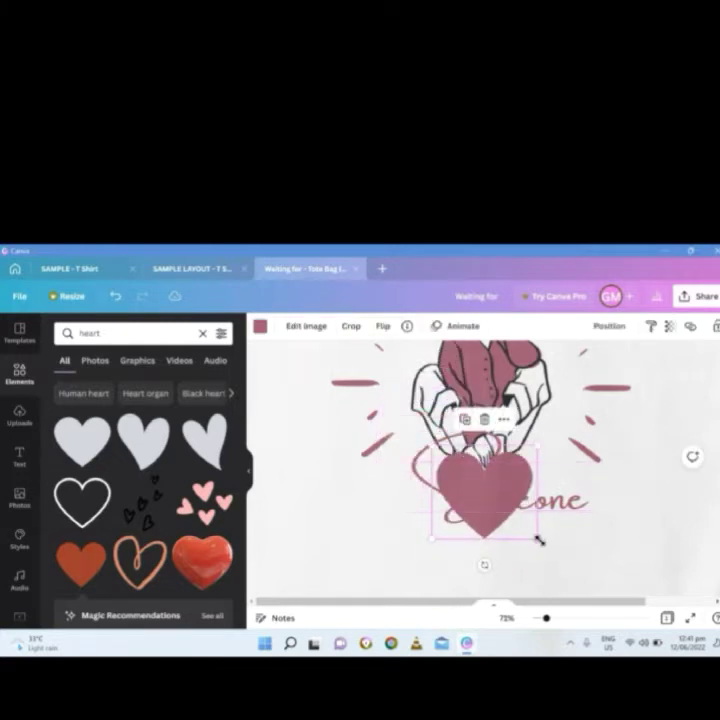
pyautogui.moveTo(538, 540); pyautogui.dragTo(468, 478)
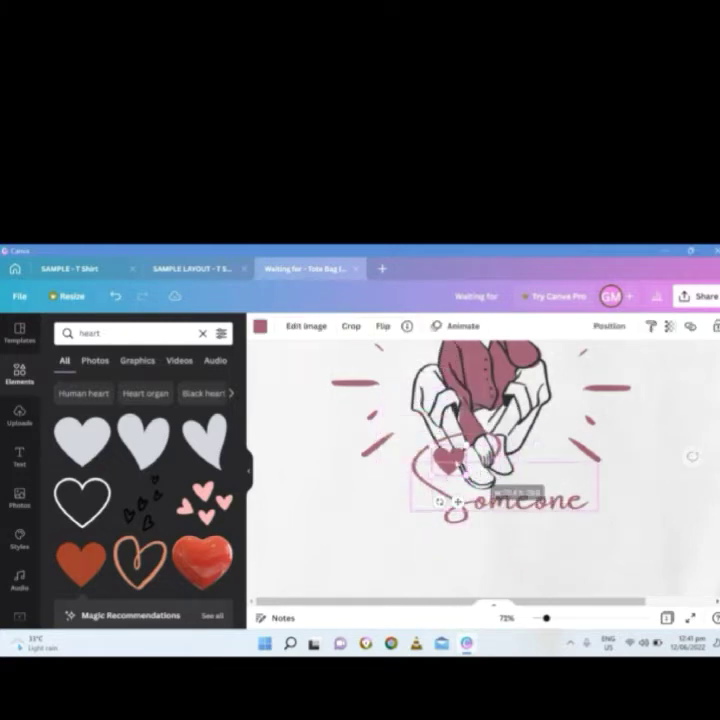
pyautogui.click(460, 503)
pyautogui.click(473, 503)
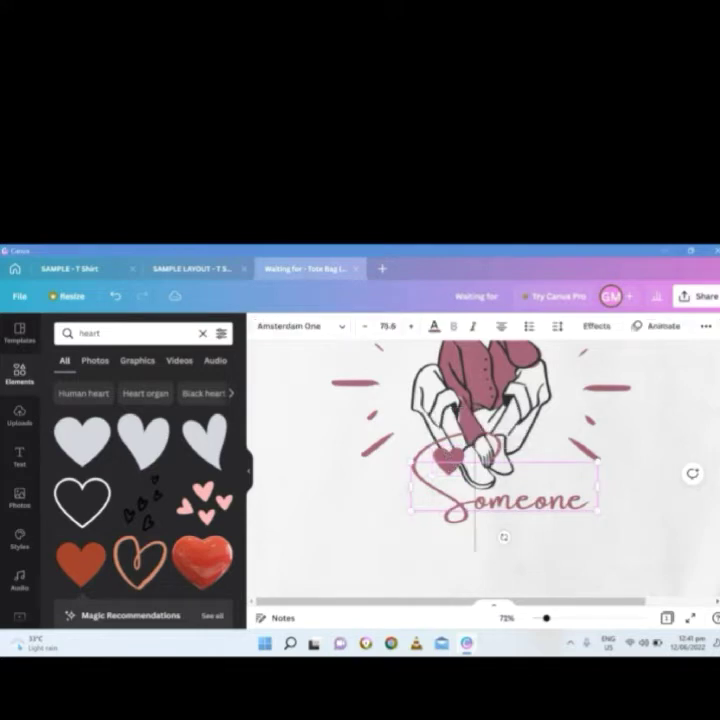
# Send the "Someone" text backward so its lettering sits behind the girl's feet
pyautogui.click(705, 327)
pyautogui.click(595, 355)
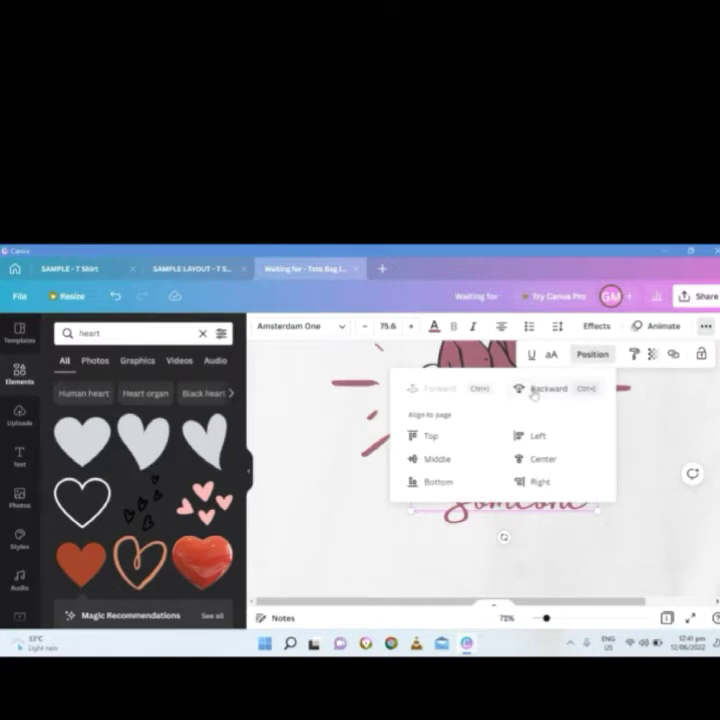
pyautogui.click(623, 429)
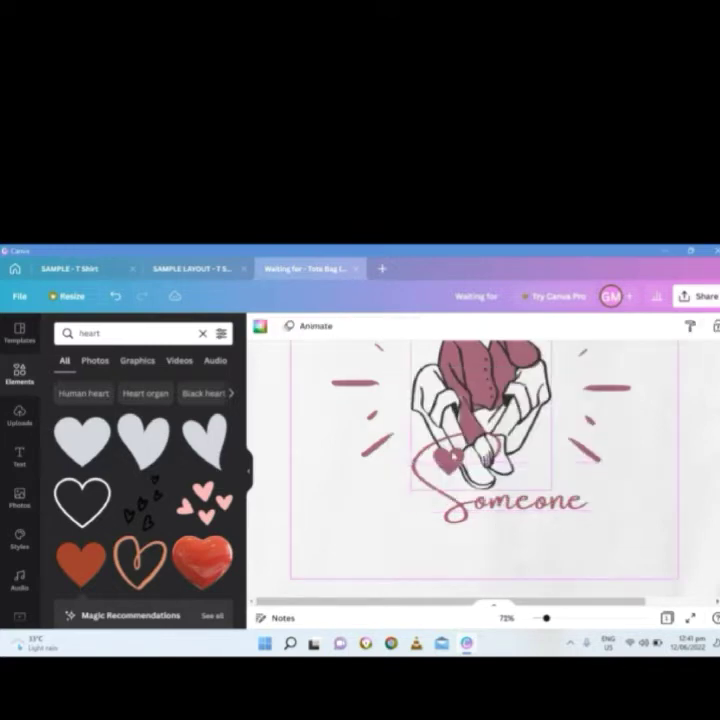
# Move the small heart out of the "S" loop and place it over the letter "o" of "Someone"
pyautogui.moveTo(478, 487); pyautogui.dragTo(489, 510)
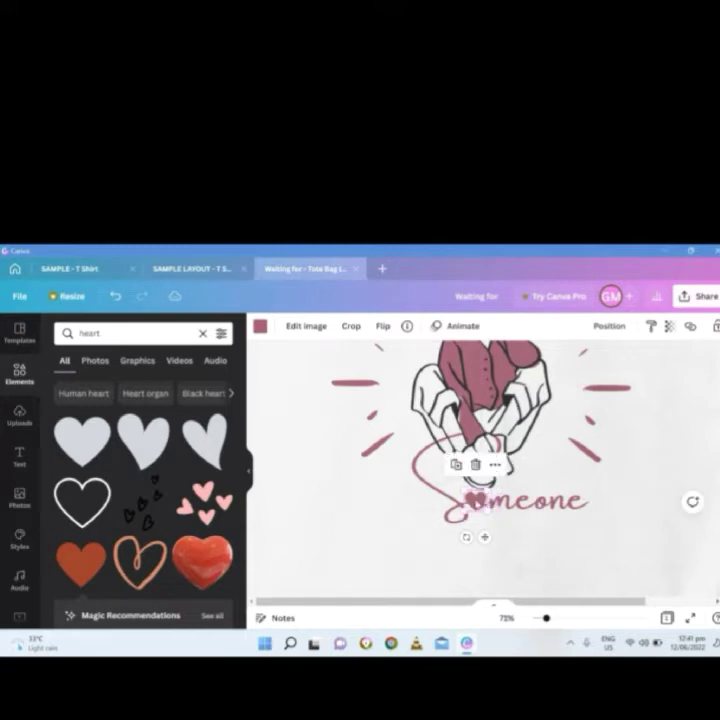
pyautogui.moveTo(478, 501); pyautogui.dragTo(493, 509)
pyautogui.moveTo(546, 619); pyautogui.dragTo(558, 619)
pyautogui.scroll(-2, 482, 503)
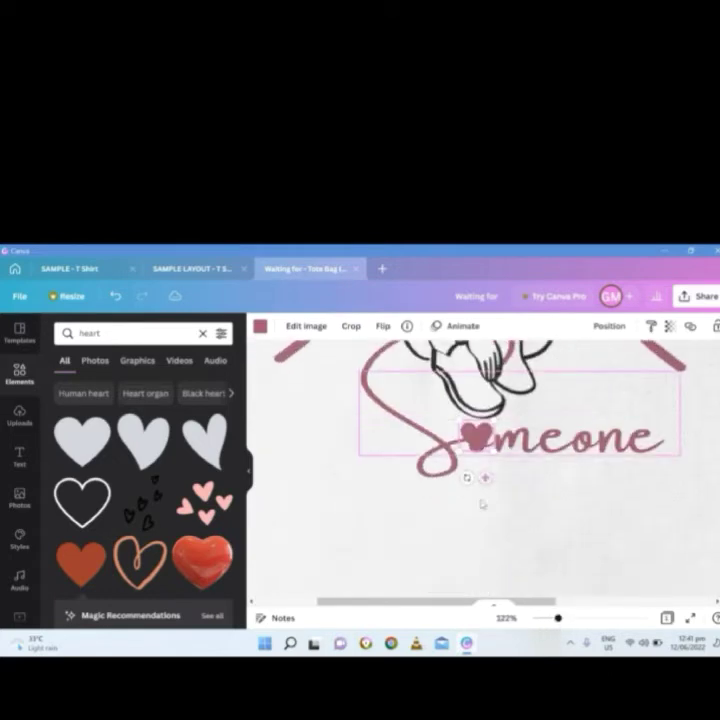
pyautogui.moveTo(479, 439); pyautogui.dragTo(479, 438)
pyautogui.click(523, 452)
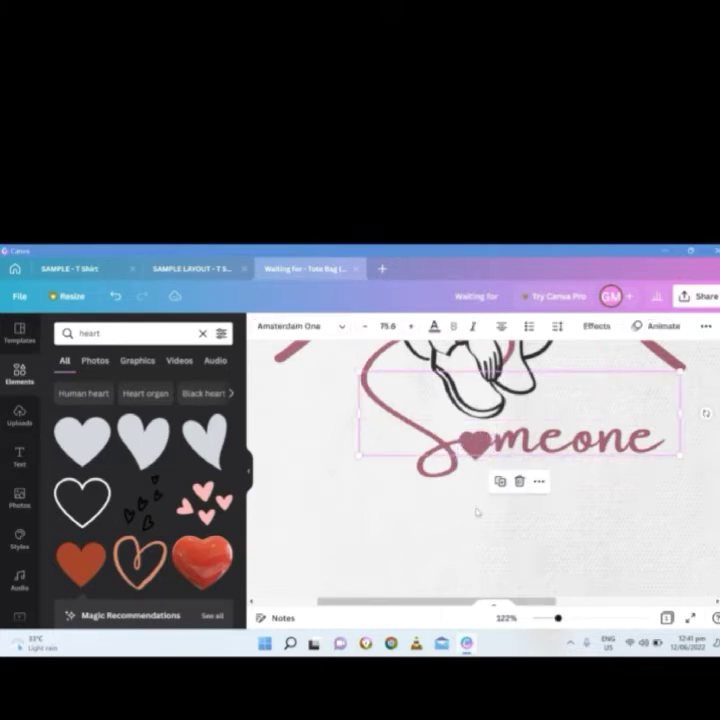
pyautogui.click(472, 442)
pyautogui.doubleClick(589, 536)
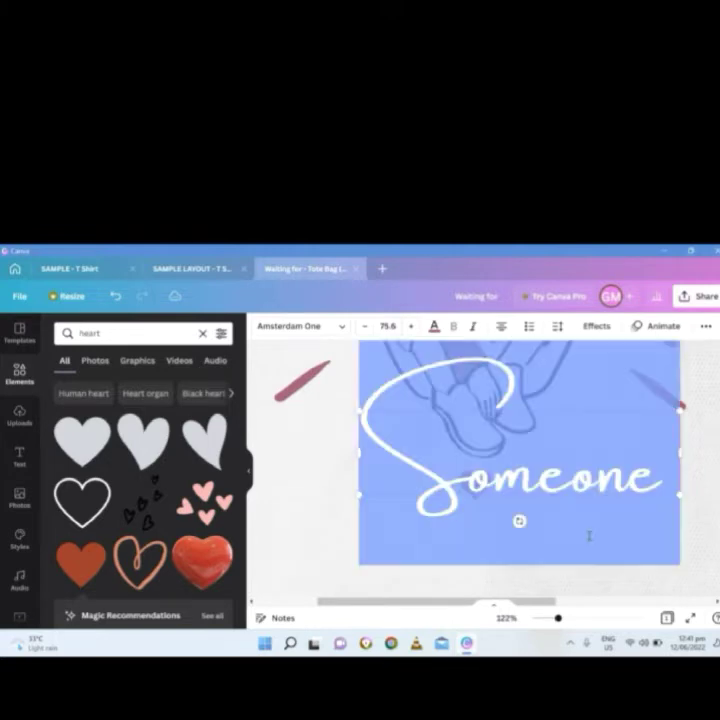
pyautogui.click(323, 474)
# Fine-tune the heart's size to about 14.4 mm wide so it fills the gap between the "S" and "m"
pyautogui.click(478, 486)
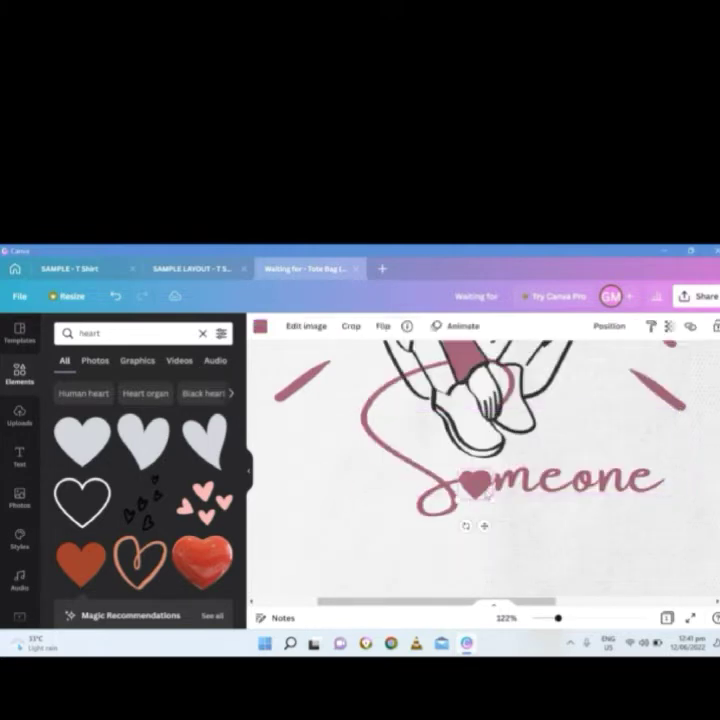
pyautogui.moveTo(490, 496); pyautogui.dragTo(486, 484)
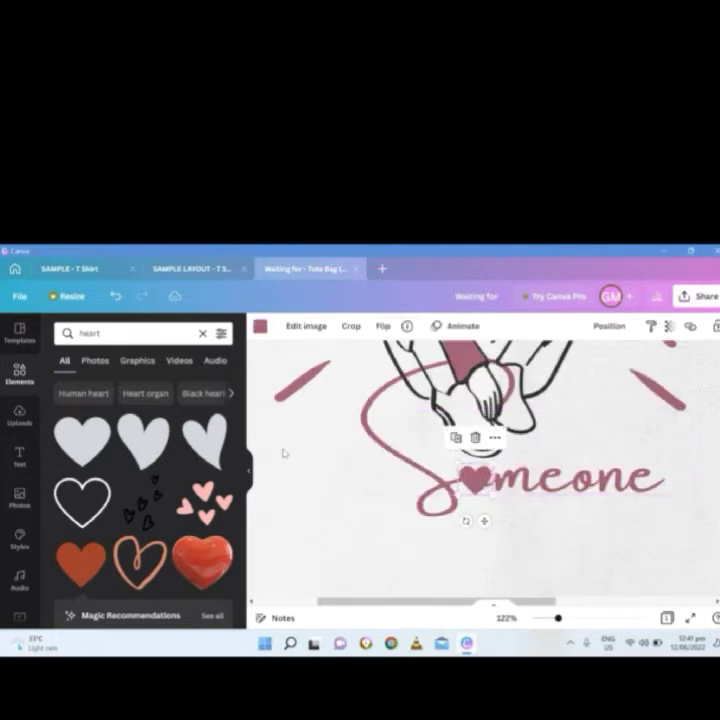
pyautogui.click(297, 455)
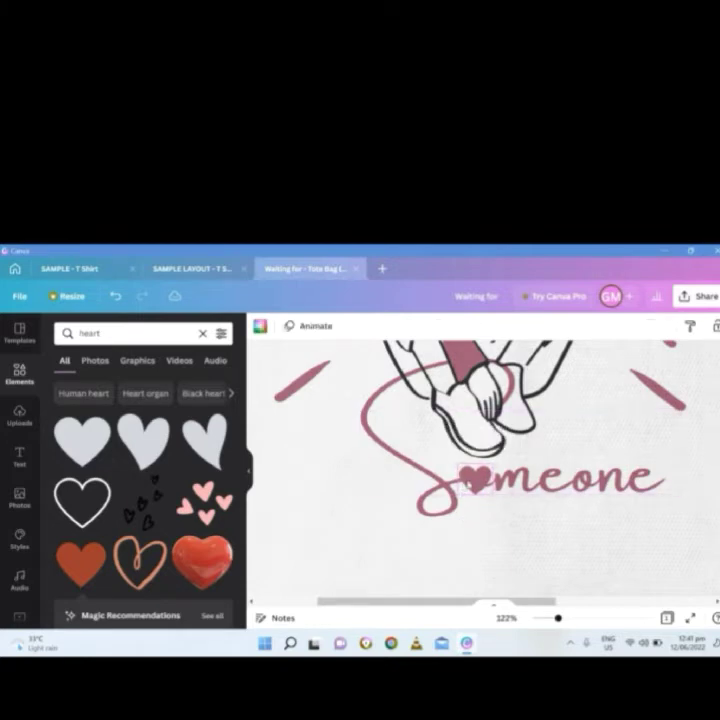
pyautogui.click(486, 489)
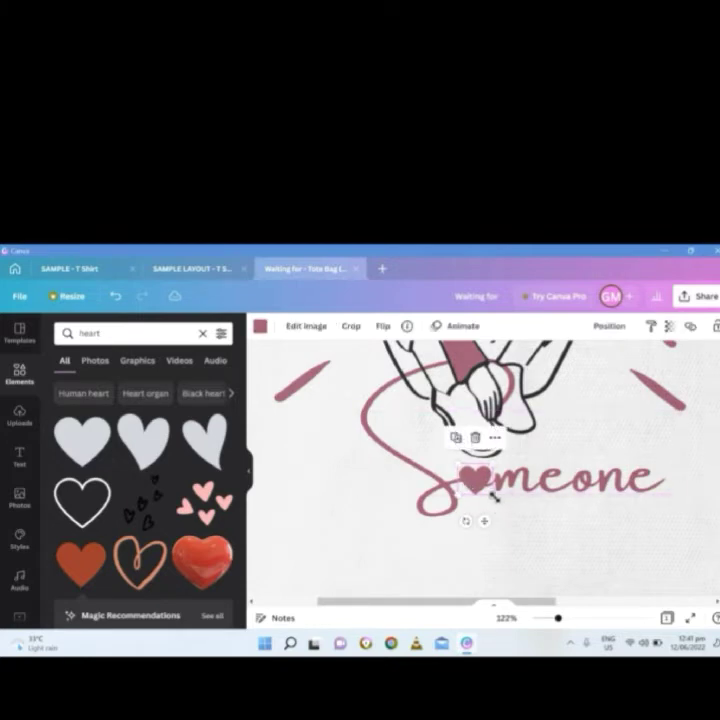
pyautogui.moveTo(493, 497); pyautogui.dragTo(497, 501)
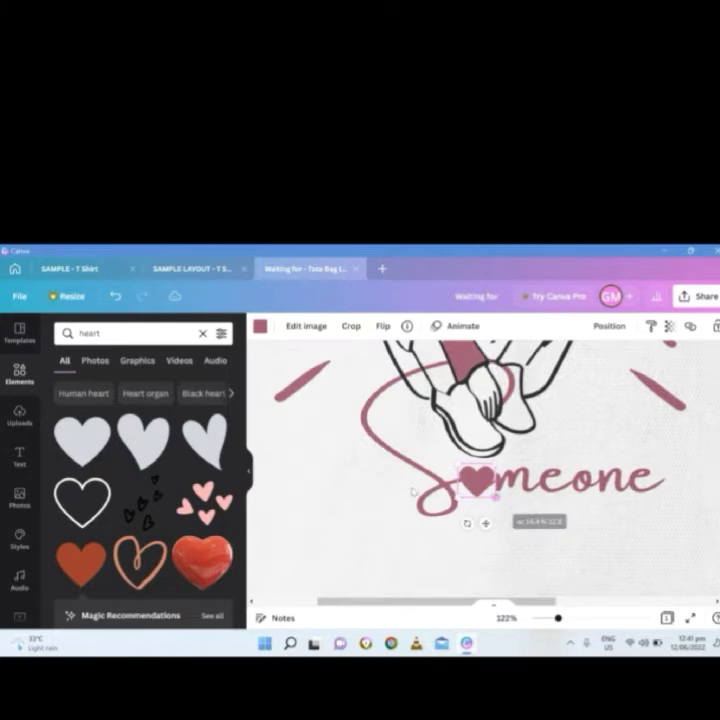
pyautogui.click(370, 485)
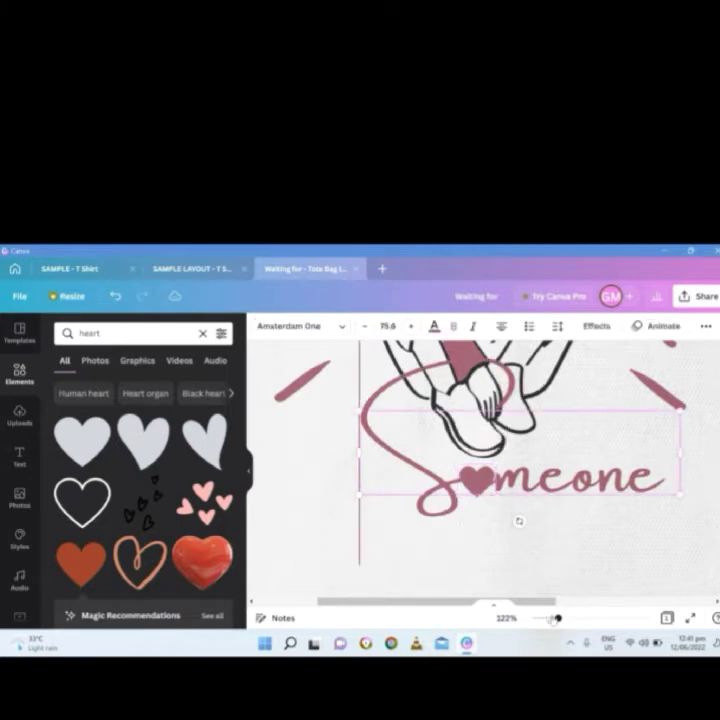
# Group the "Waiting for" and "Someone" lettering, girl, rays and heart into a single group
pyautogui.moveTo(558, 620); pyautogui.dragTo(536, 620)
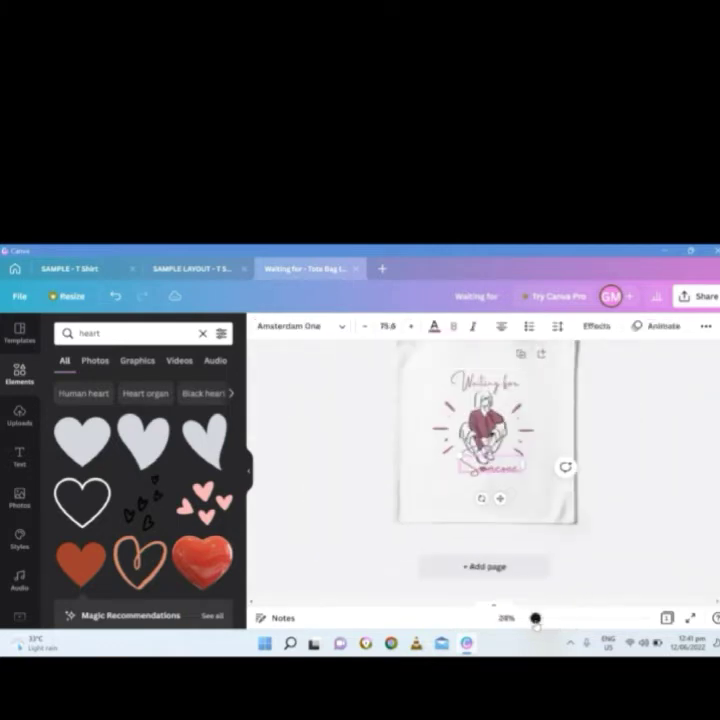
pyautogui.click(650, 493)
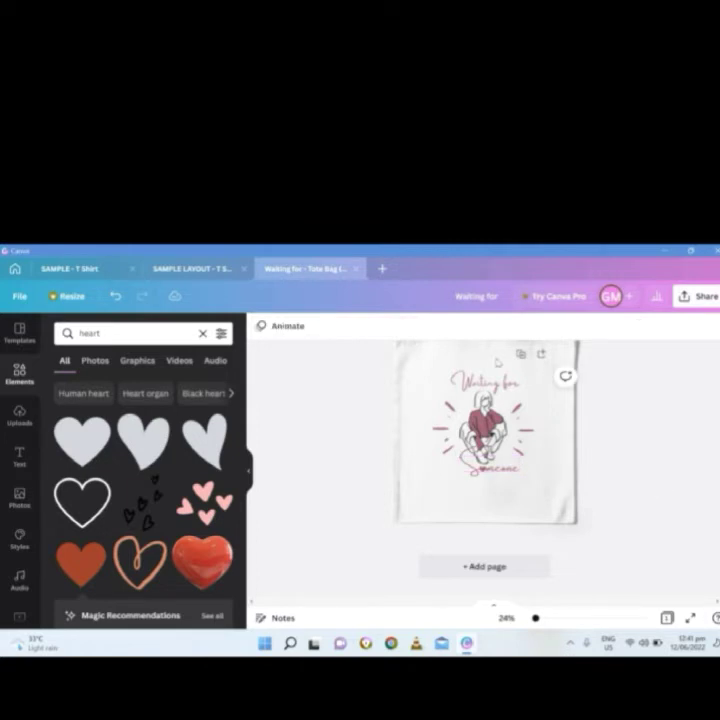
pyautogui.scroll(3, 498, 363)
pyautogui.scroll(-3, 700, 476)
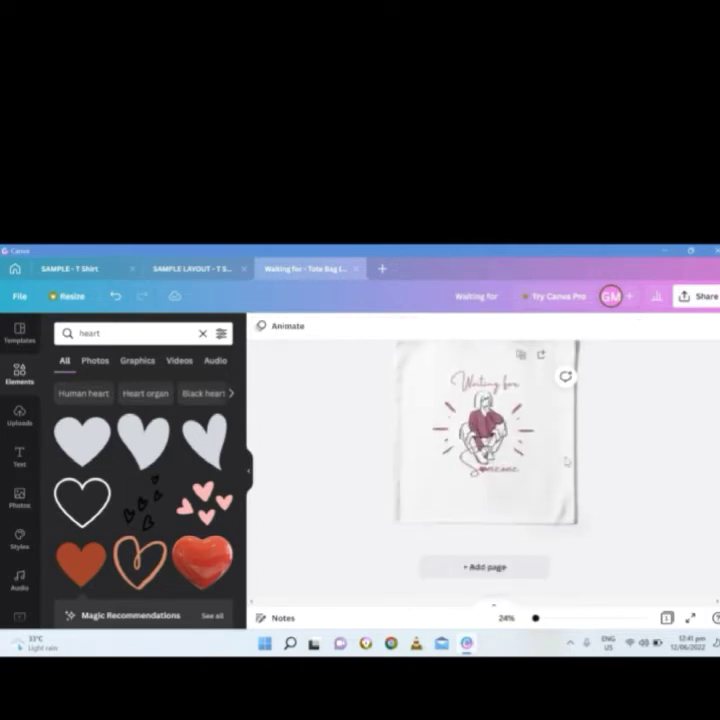
pyautogui.scroll(2, 405, 447)
pyautogui.moveTo(381, 420); pyautogui.dragTo(594, 555)
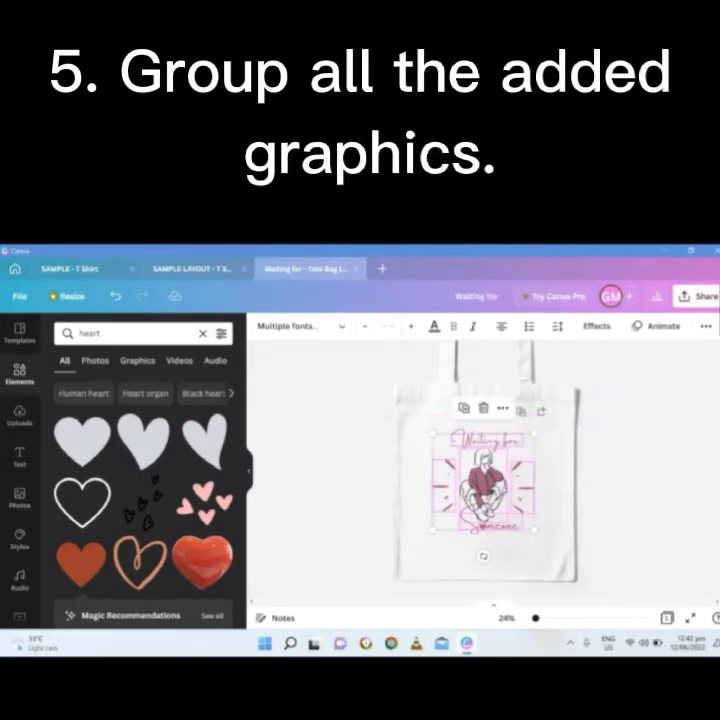
pyautogui.click(704, 327)
pyautogui.click(568, 354)
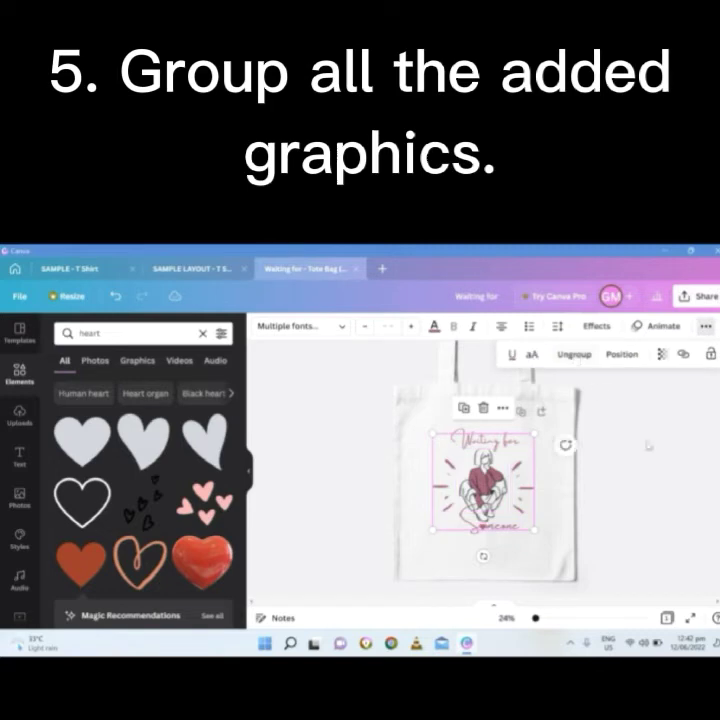
pyautogui.click(654, 470)
# Shift the grouped artwork slightly lower on the front of the tote bag
pyautogui.moveTo(495, 470)
pyautogui.mouseDown()
pyautogui.moveTo(480, 464)
pyautogui.moveTo(496, 471)
pyautogui.moveTo(484, 477)
pyautogui.moveTo(497, 473)
pyautogui.mouseUp()
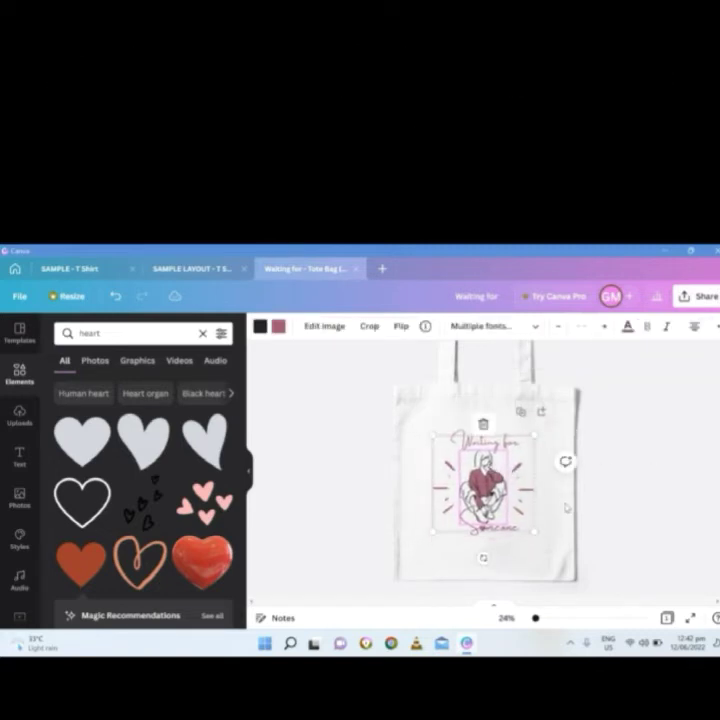
pyautogui.click(544, 514)
pyautogui.click(508, 505)
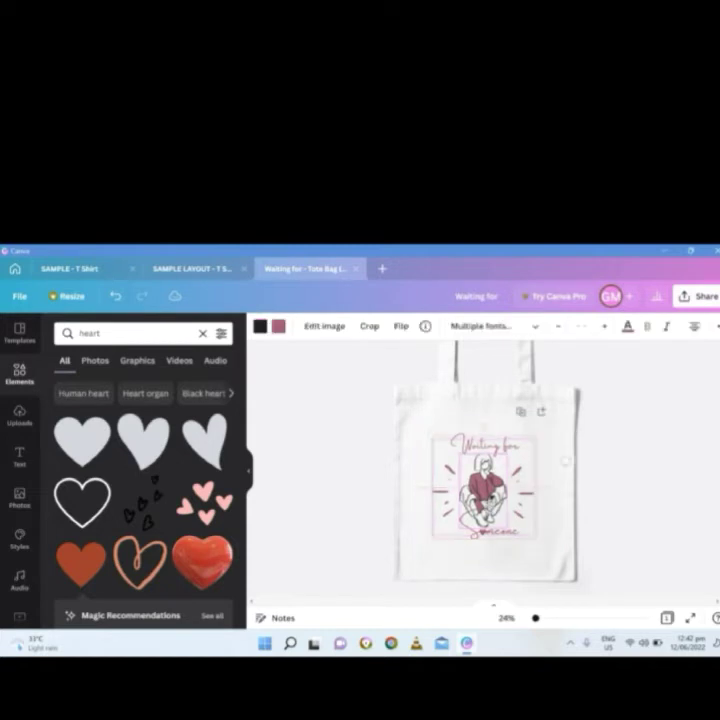
pyautogui.click(549, 517)
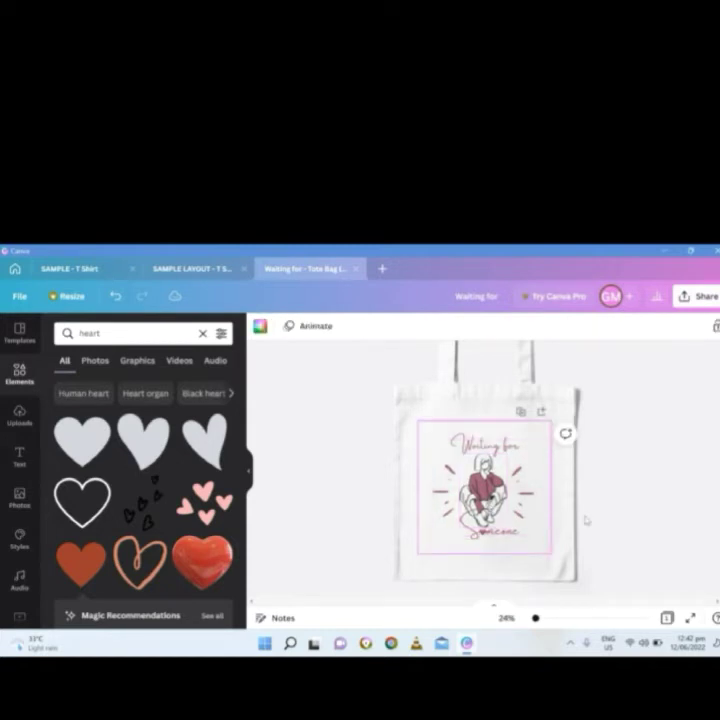
pyautogui.scroll(3, 698, 516)
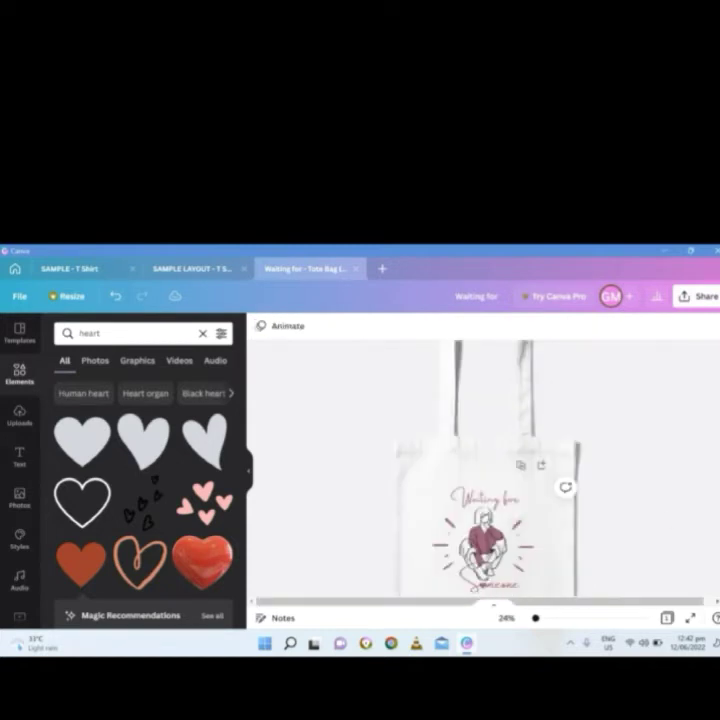
pyautogui.scroll(-3, 557, 397)
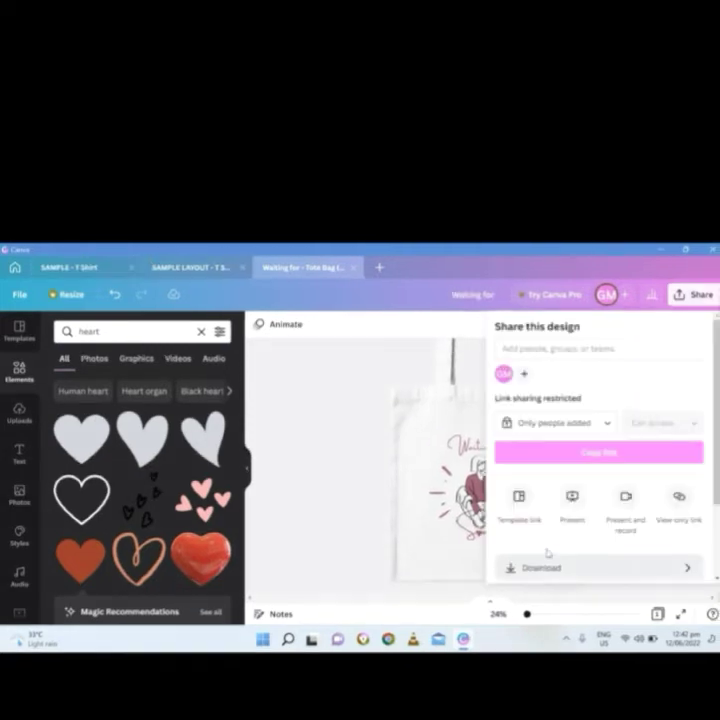
# Download the tote bag design with PNG as the file type
pyautogui.scroll(-3, 547, 550)
pyautogui.click(540, 465)
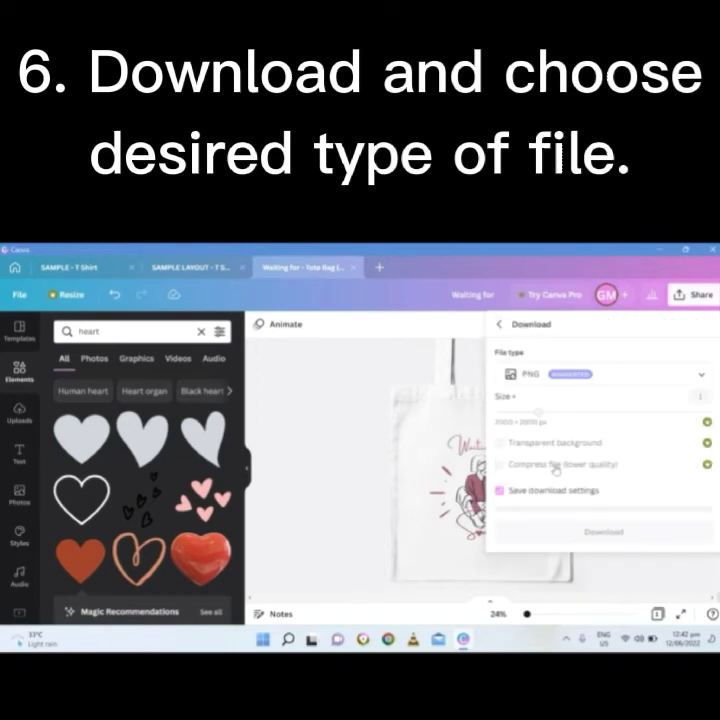
pyautogui.click(608, 375)
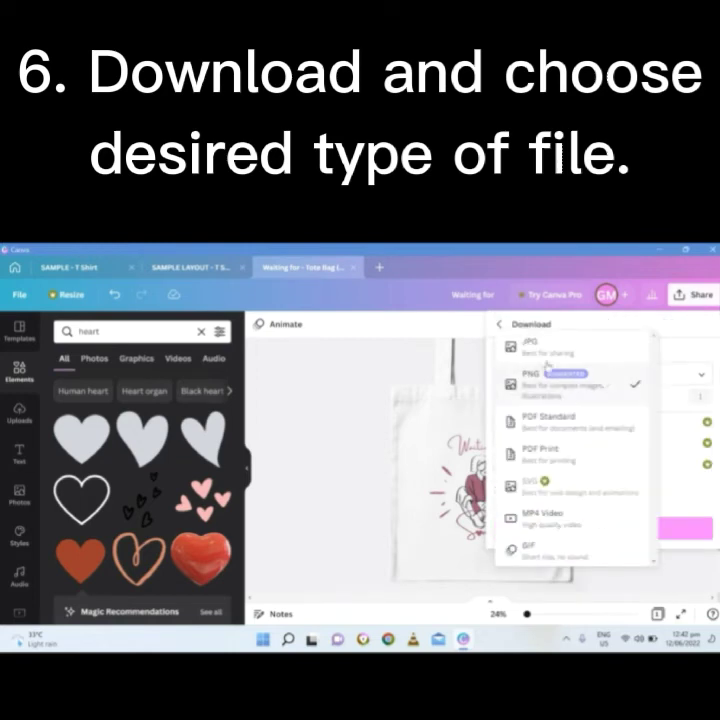
pyautogui.click(560, 373)
pyautogui.click(584, 532)
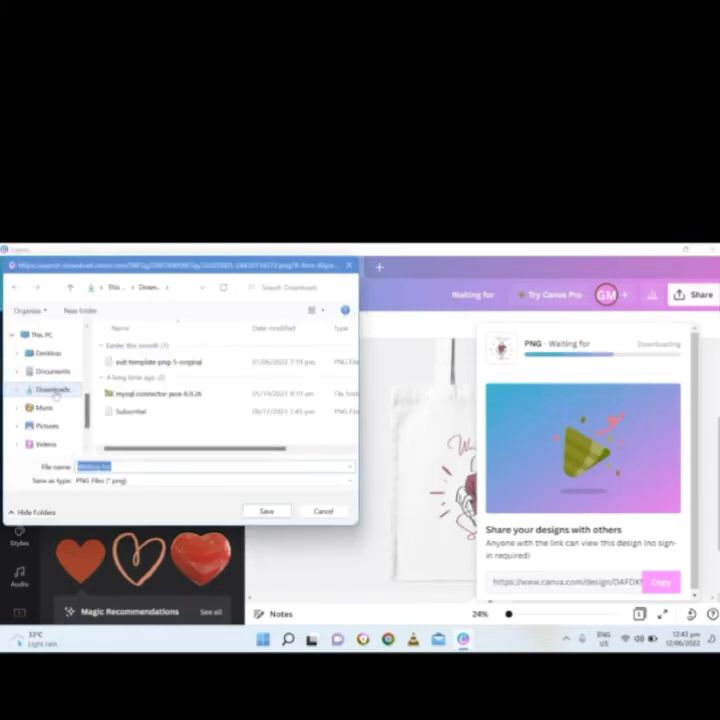
# Save the downloaded PNG to the Desktop as "Waiting for someone design tote"
pyautogui.click(58, 356)
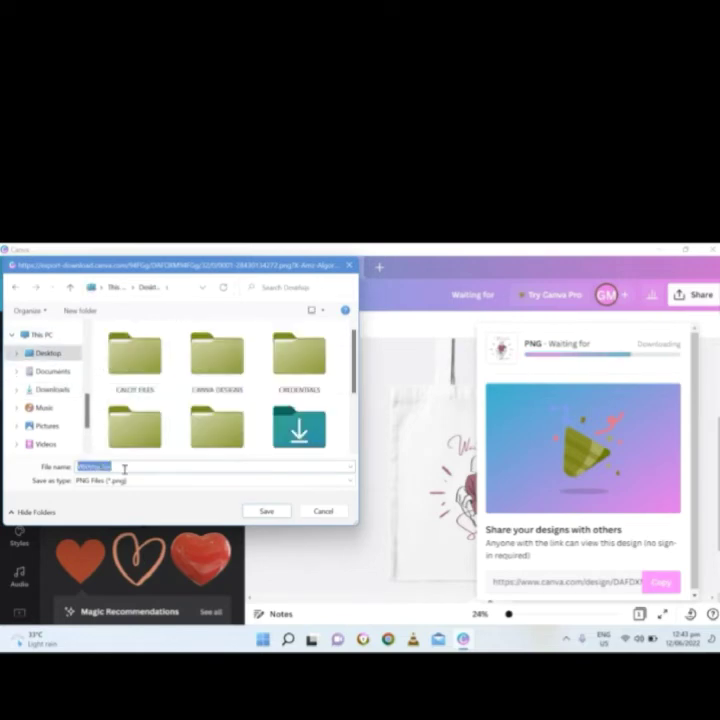
pyautogui.click(124, 469)
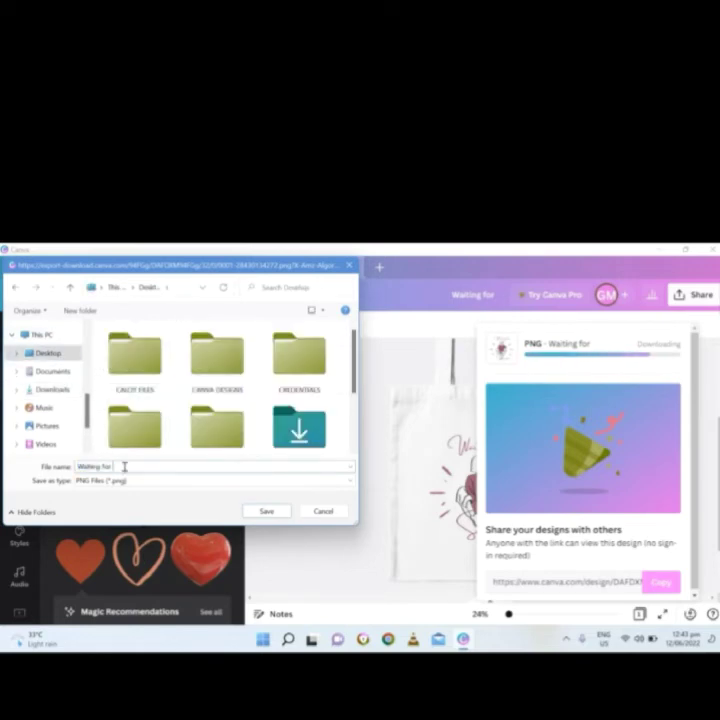
pyautogui.write('someone d')
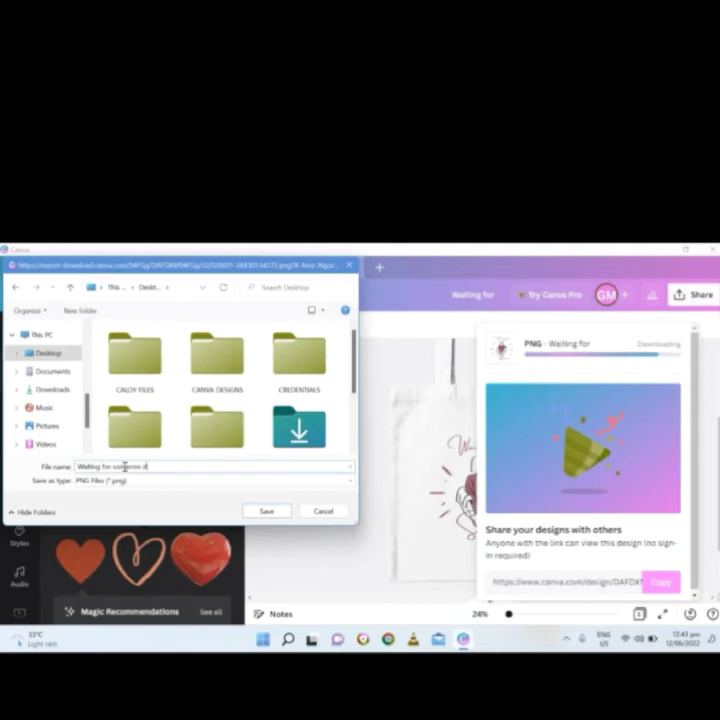
pyautogui.write('esign tote')
pyautogui.click(266, 512)
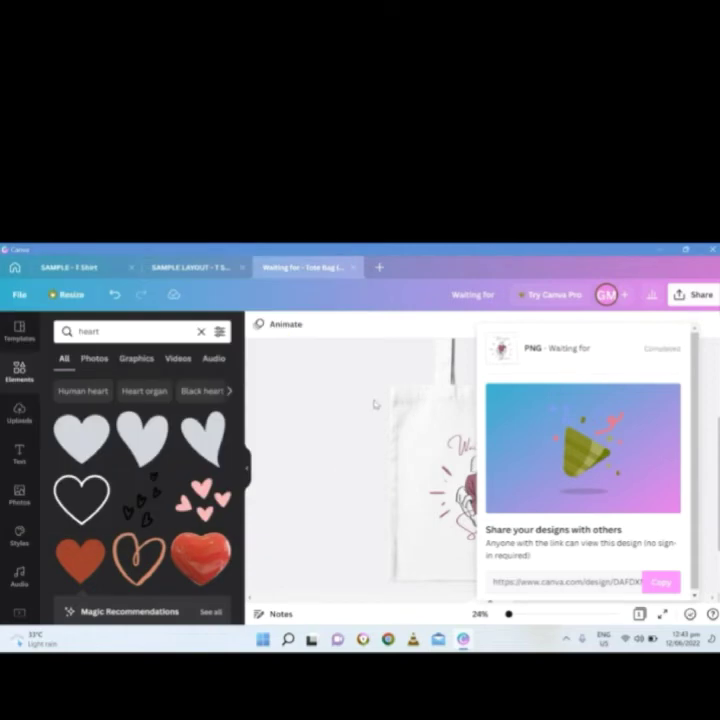
# Open the saved tote design PNG from the desktop in Photos and examine the finished artwork up close
pyautogui.press('super+d')
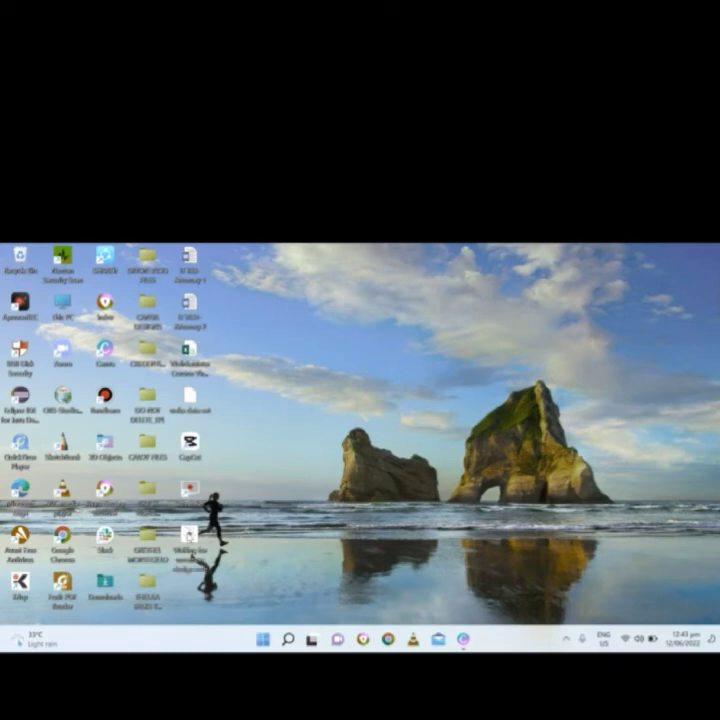
pyautogui.rightClick(190, 535)
pyautogui.moveTo(267, 366)
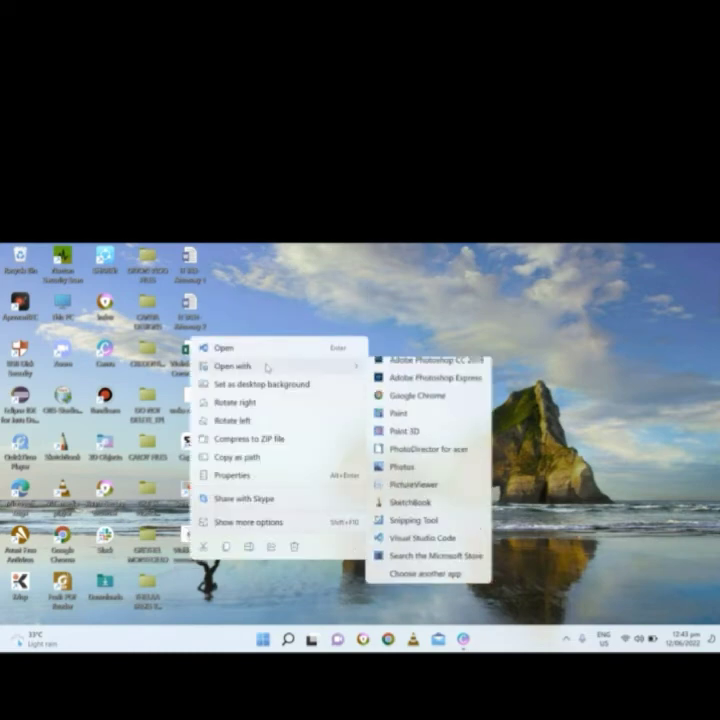
pyautogui.click(403, 476)
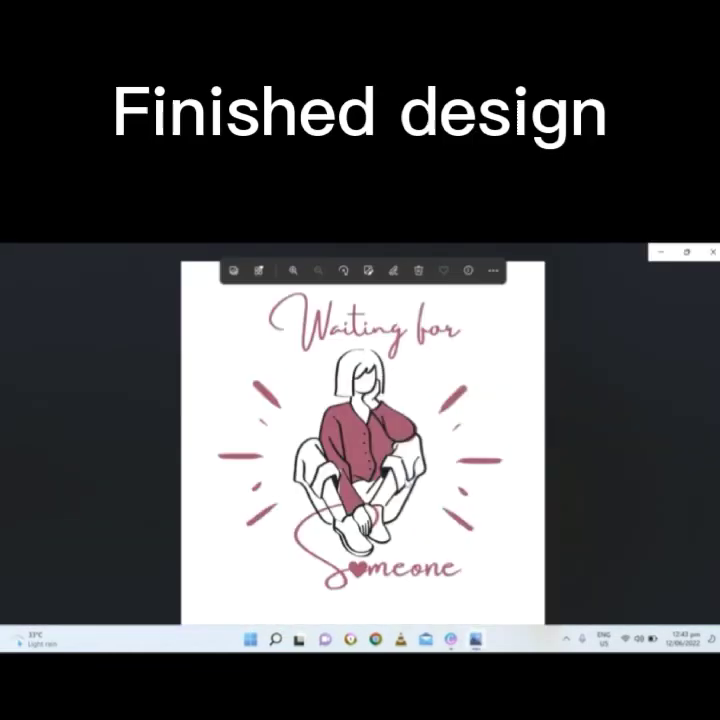
pyautogui.scroll(5, 462, 489)
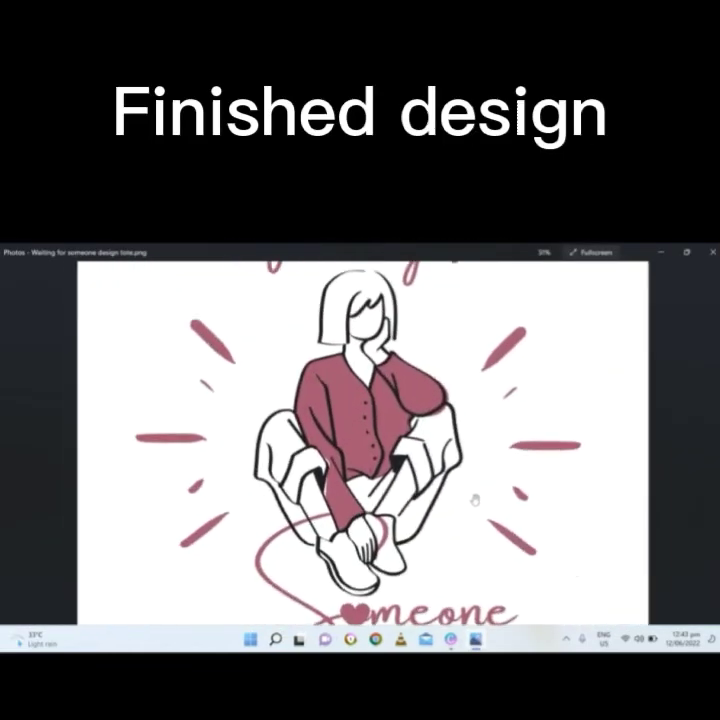
pyautogui.moveTo(481, 443); pyautogui.dragTo(493, 469)
pyautogui.moveTo(556, 508); pyautogui.dragTo(538, 421)
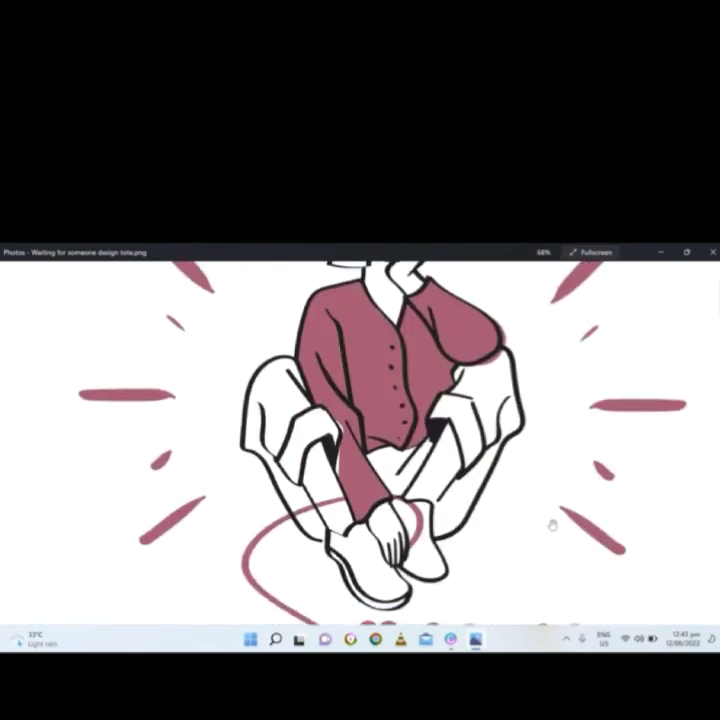
pyautogui.moveTo(553, 525); pyautogui.dragTo(553, 431)
pyautogui.moveTo(568, 493)
pyautogui.mouseDown()
pyautogui.moveTo(570, 518)
pyautogui.moveTo(575, 477)
pyautogui.moveTo(572, 524)
pyautogui.moveTo(576, 486)
pyautogui.mouseUp()
pyautogui.scroll(-2, 576, 487)
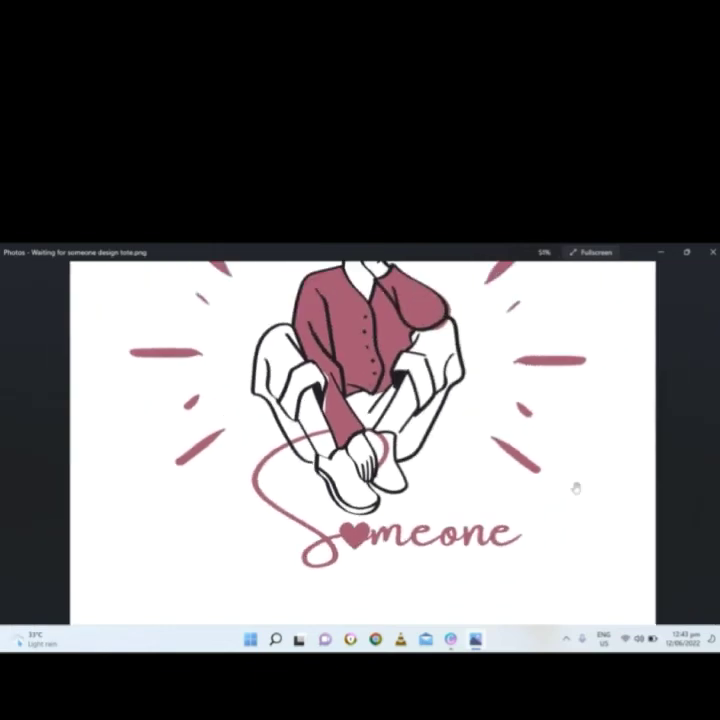
# Look over the whole exported tote design image, from the upper lettering down to the word "Someone"
pyautogui.scroll(2, 576, 487)
pyautogui.scroll(-4, 576, 487)
pyautogui.scroll(-1, 576, 487)
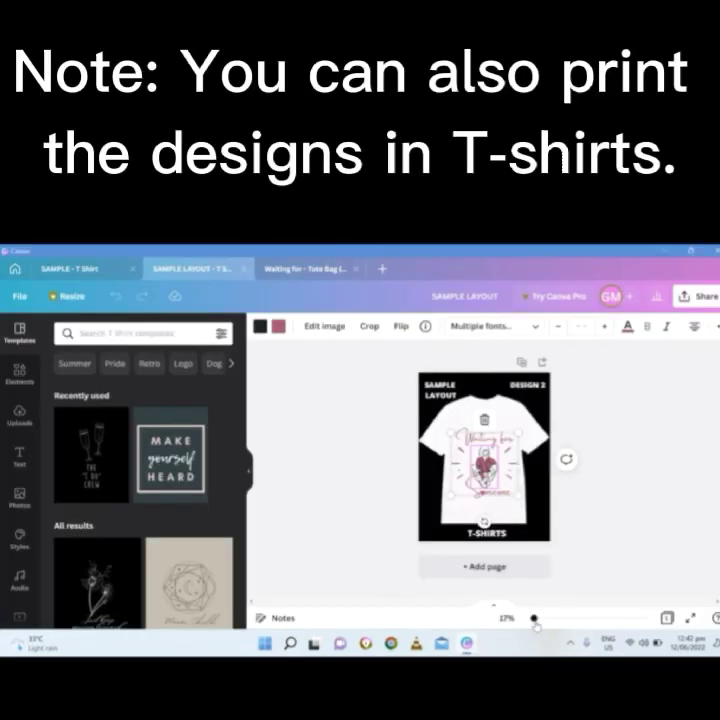
# Switch to the T-shirt sample layout in Canva, deselect the artwork and view the whole shirt mockup
pyautogui.moveTo(534, 620)
pyautogui.mouseDown()
pyautogui.moveTo(540, 621)
pyautogui.moveTo(532, 619)
pyautogui.mouseUp()
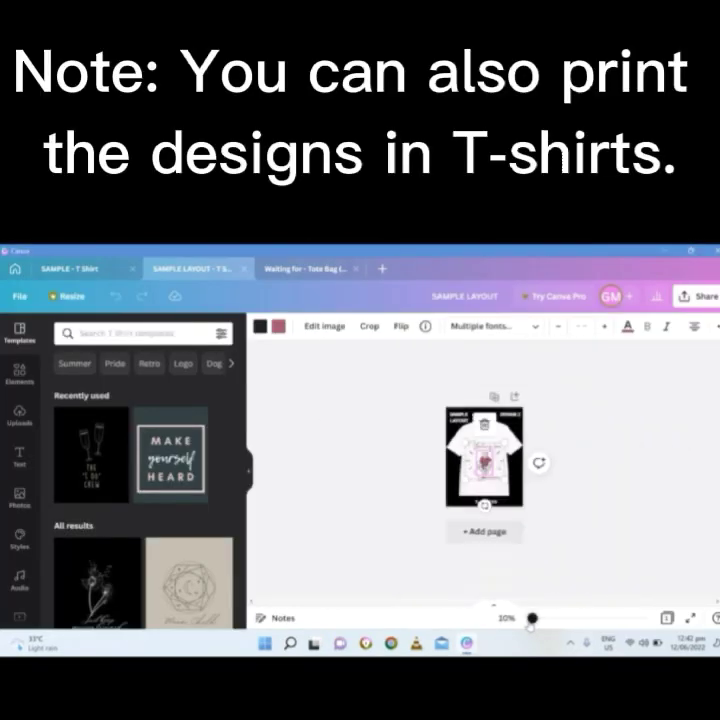
pyautogui.click(568, 519)
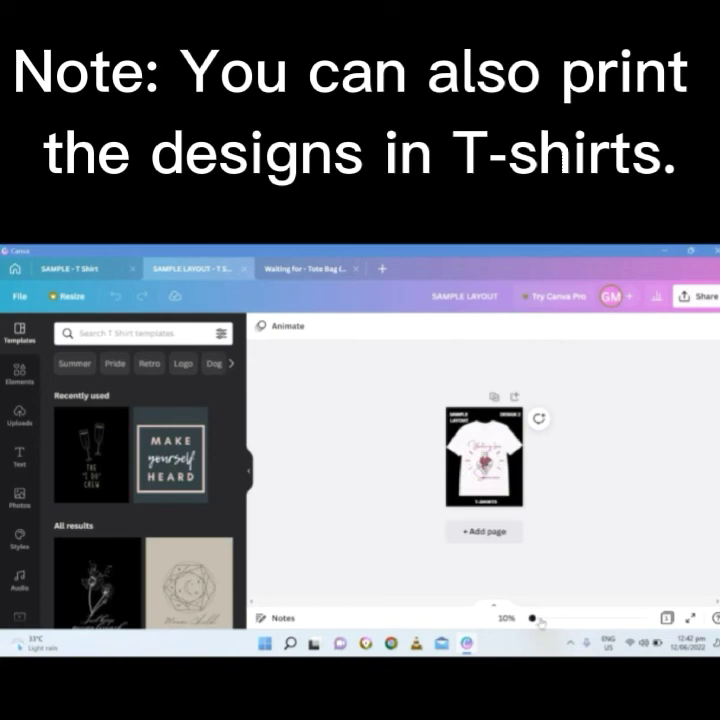
pyautogui.moveTo(532, 619); pyautogui.dragTo(537, 620)
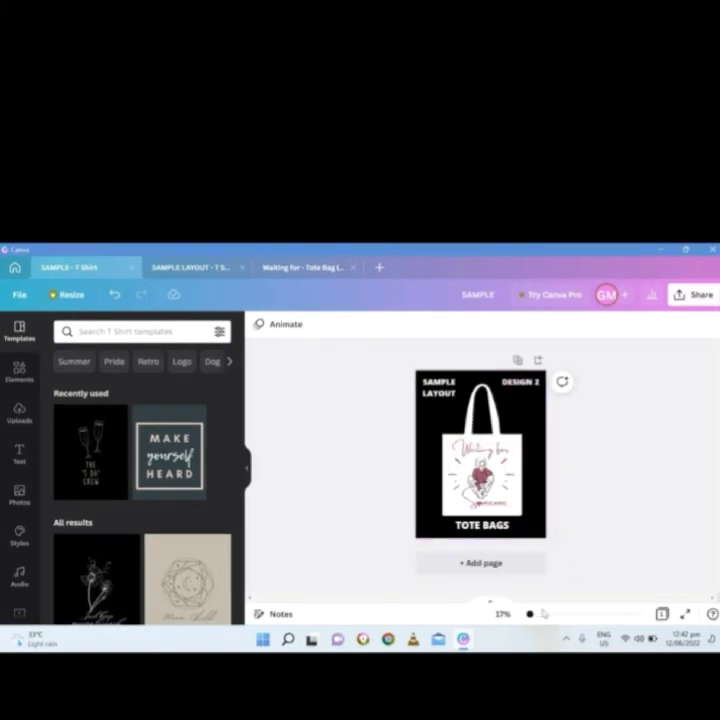
# Inspect the tote bag sample layout up close, from the handles to the printed artwork, and return to the full-page view
pyautogui.moveTo(535, 619); pyautogui.dragTo(539, 619)
pyautogui.scroll(-5, 550, 519)
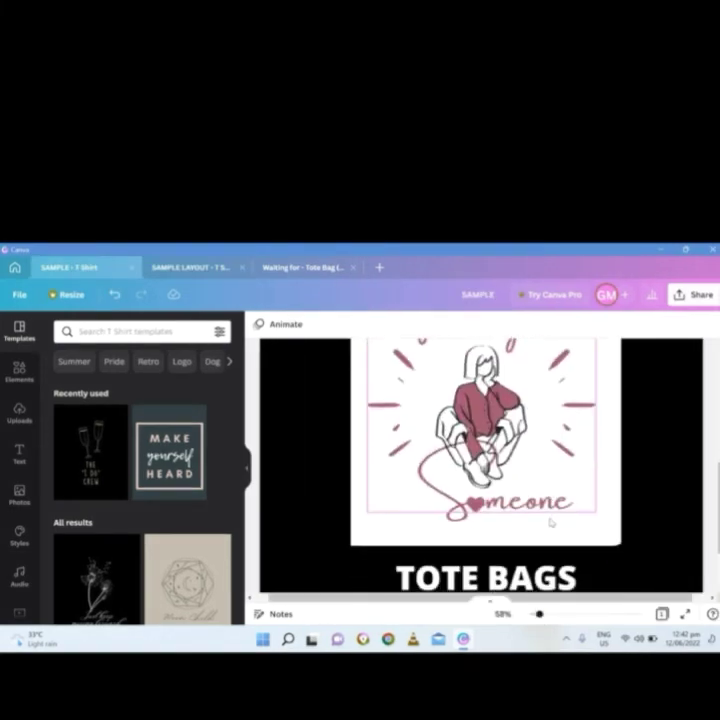
pyautogui.scroll(6, 550, 519)
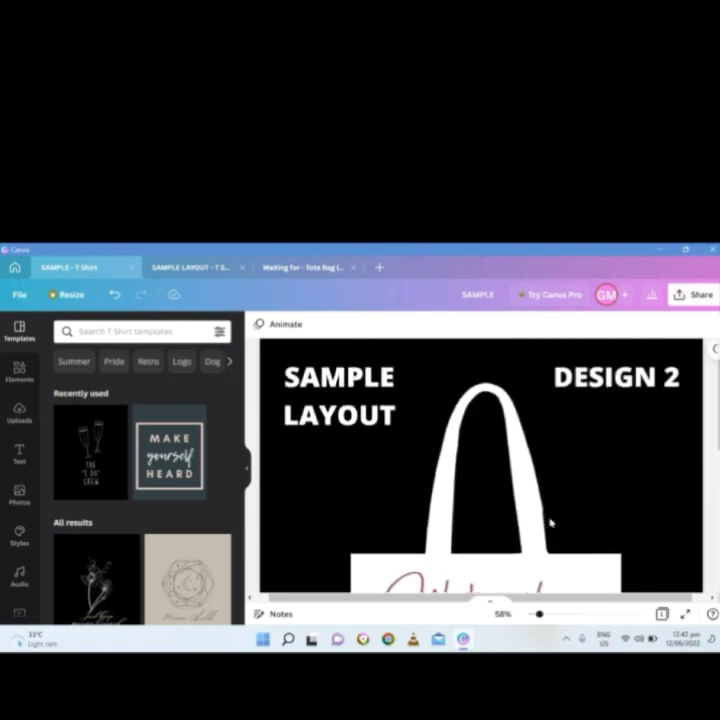
pyautogui.scroll(-5, 550, 523)
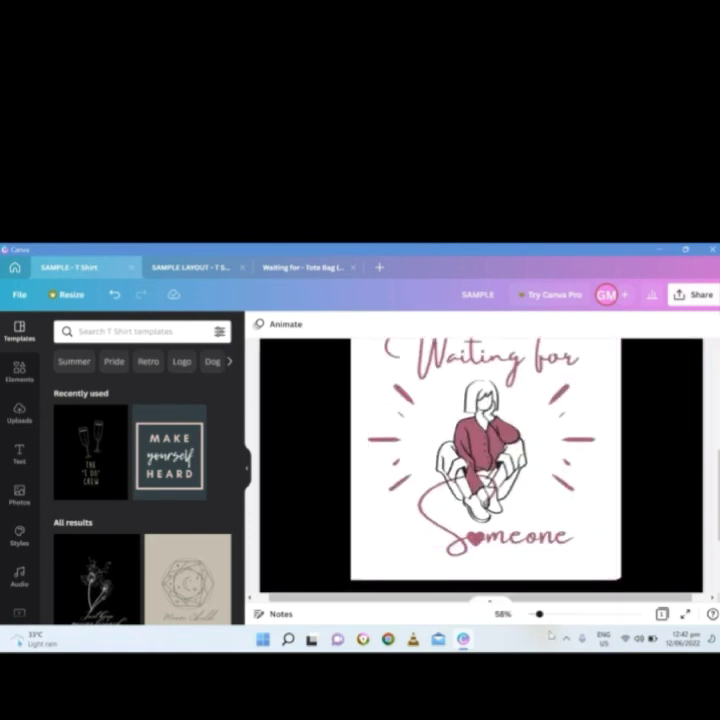
pyautogui.moveTo(538, 616); pyautogui.dragTo(530, 616)
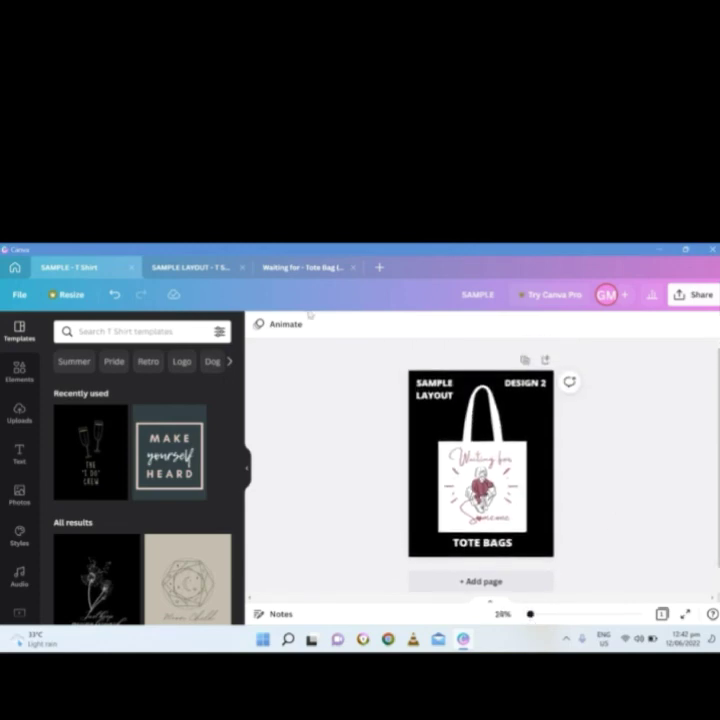
# Open the T-shirt sample layout and select the "Waiting for Someone" artwork on the shirt for a closer look
pyautogui.click(190, 267)
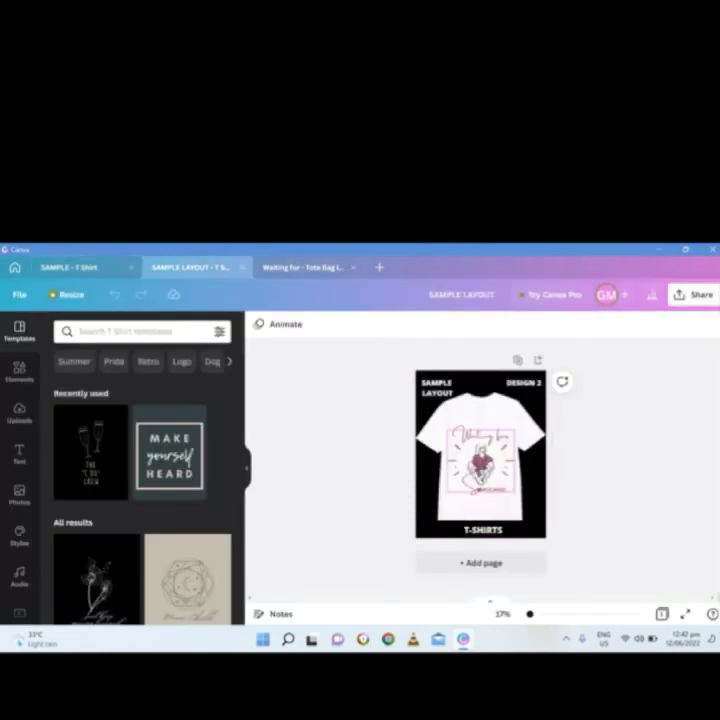
pyautogui.click(483, 464)
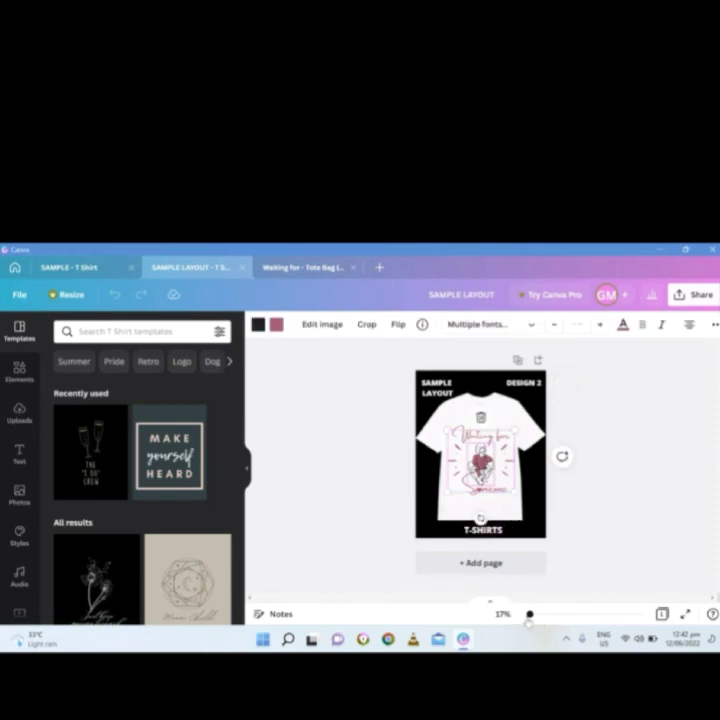